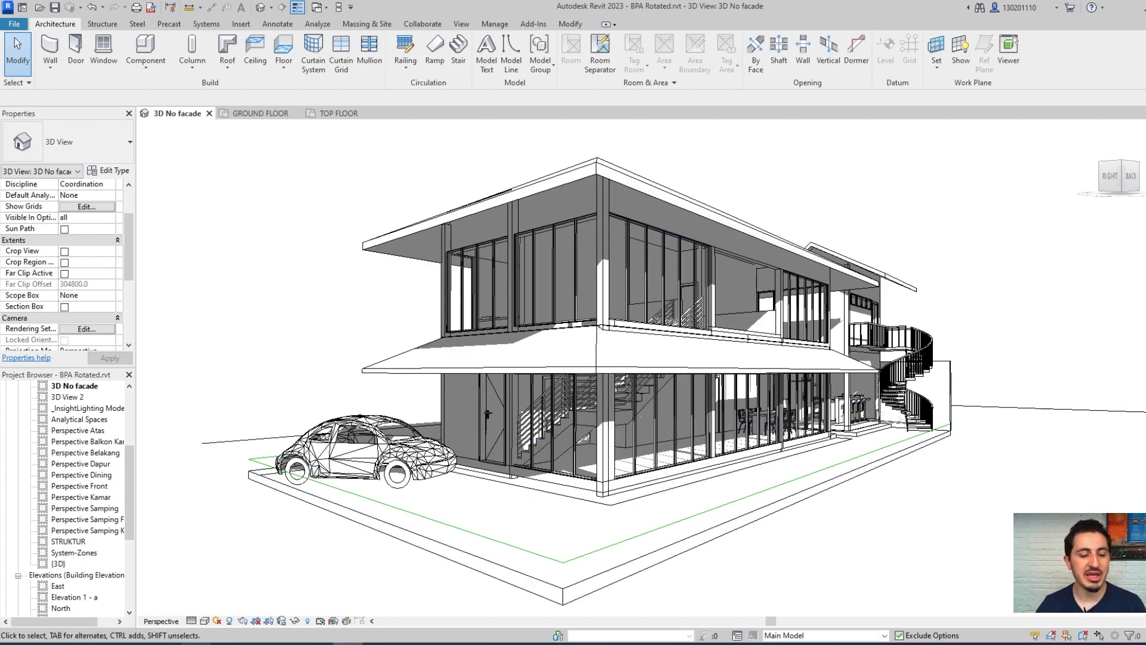
Bring up the Jakarta house report PDF at page 11's PV solar gain table and energy class chart.
{"action": "key", "text": "alt+Tab"}
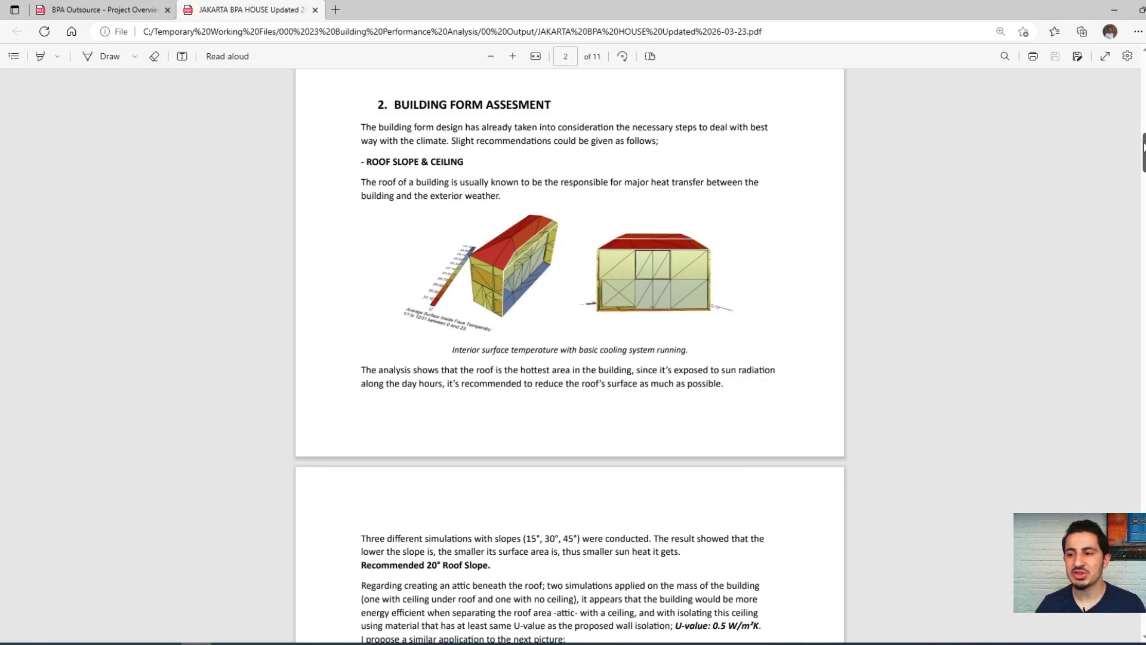
{"action": "left_click_drag", "start_coordinate": [1143, 146], "coordinate": [1125, 482]}
{"action": "scroll", "coordinate": [1125, 481], "scroll_direction": "down", "scroll_amount": 15}
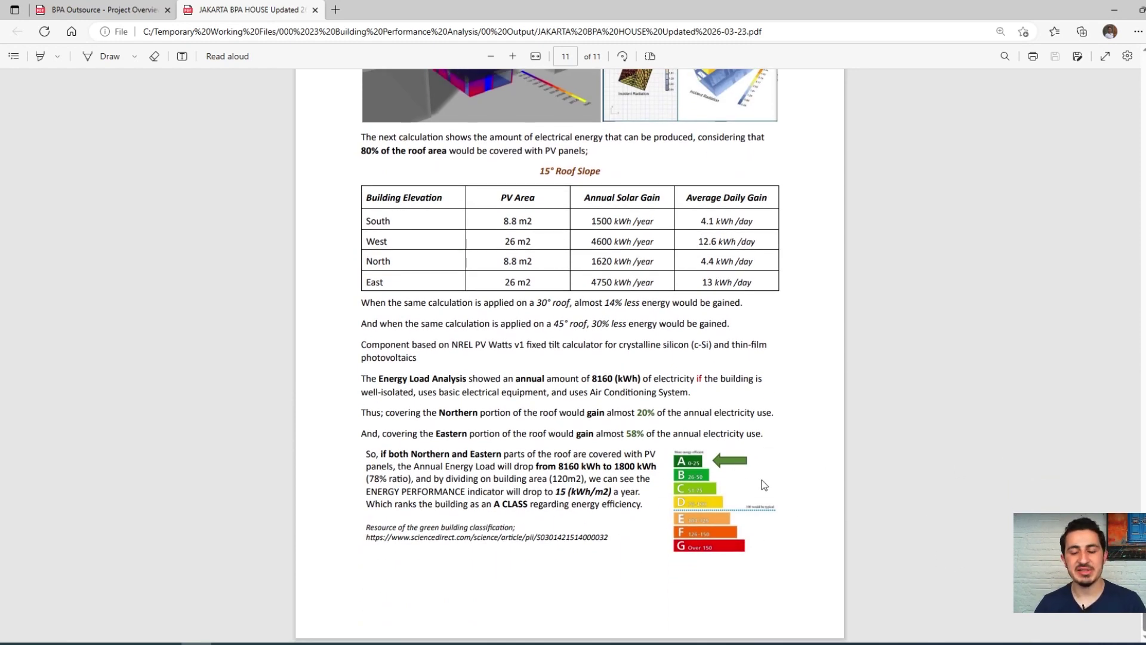
{"action": "scroll", "coordinate": [835, 196], "scroll_direction": "up", "scroll_amount": 1}
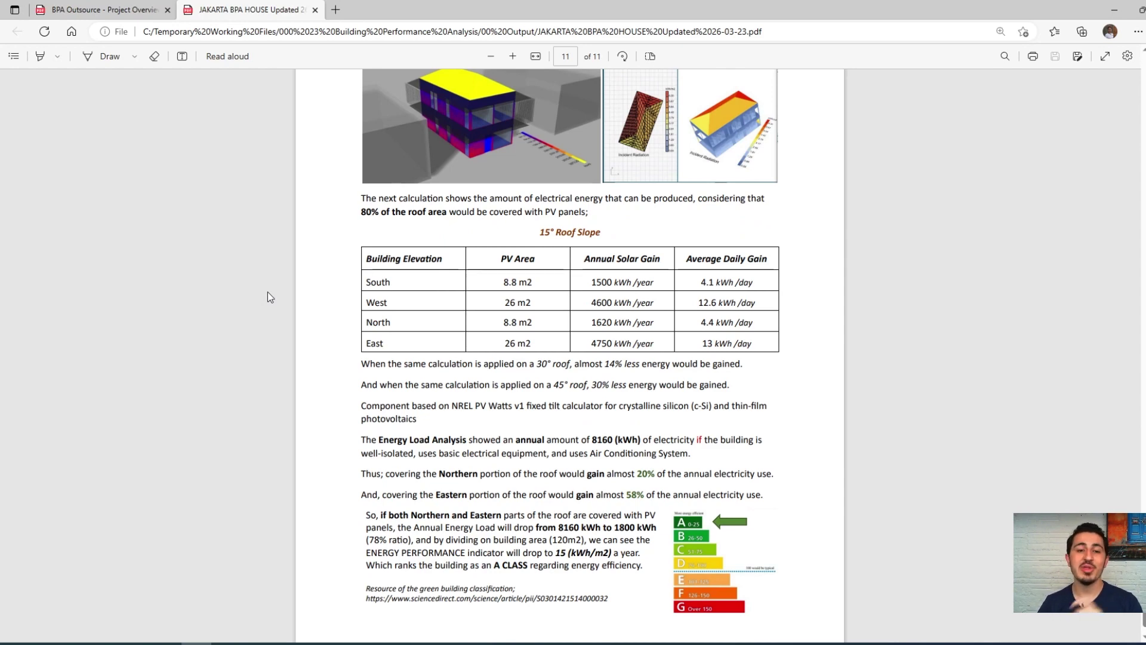
Glance over the Project Statement document, then return to the Jakarta house report.
{"action": "left_click", "coordinate": [137, 4]}
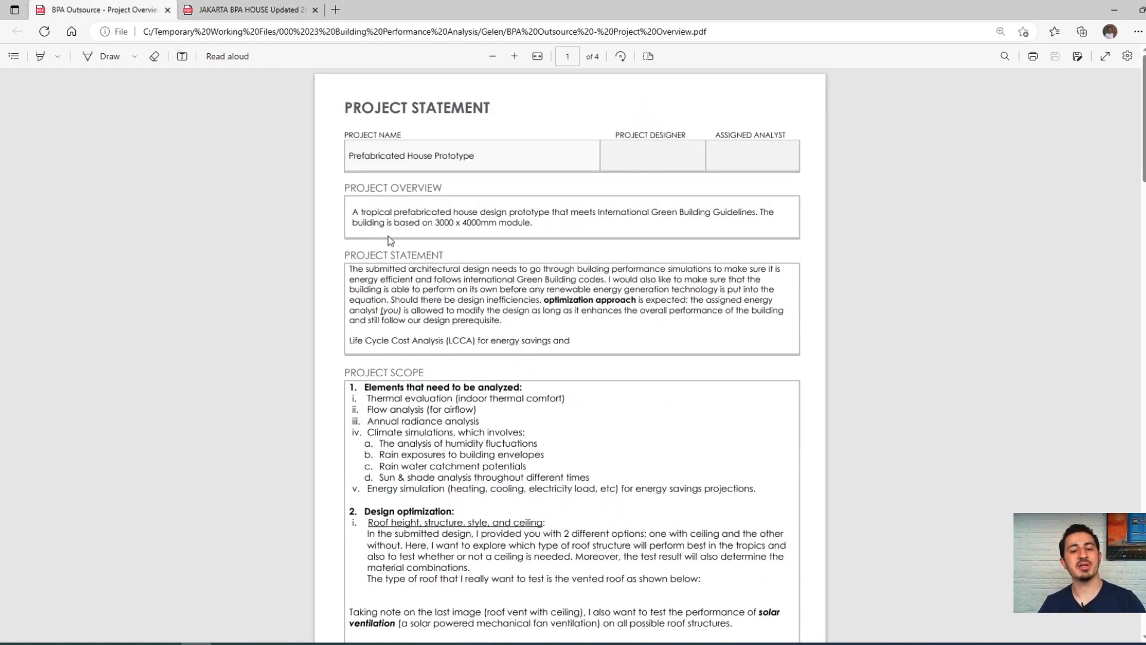
{"action": "scroll", "coordinate": [388, 236], "scroll_direction": "down", "scroll_amount": 12}
{"action": "scroll", "coordinate": [425, 261], "scroll_direction": "up", "scroll_amount": 4}
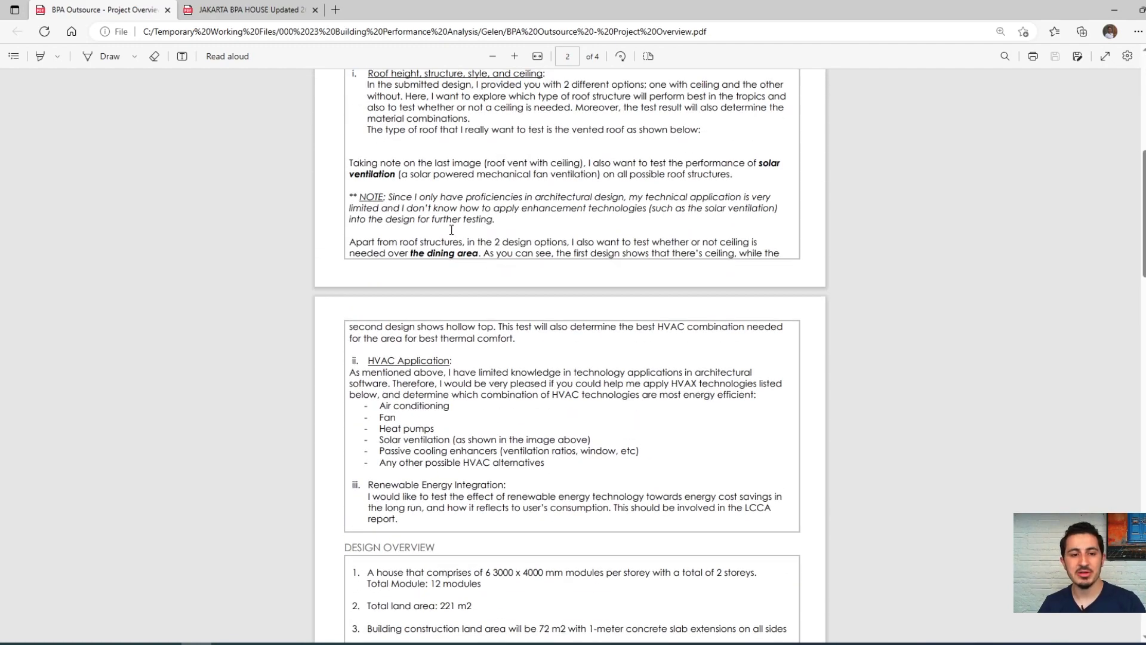
{"action": "key", "text": "ctrl+Tab"}
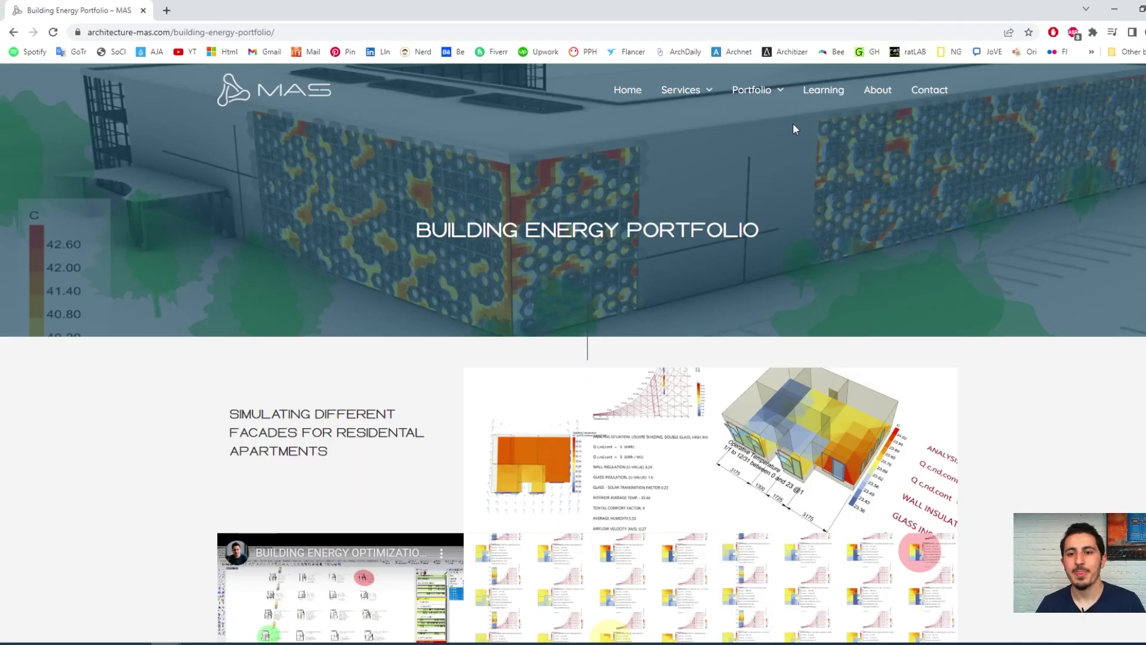
{"action": "mouse_move", "coordinate": [753, 90]}
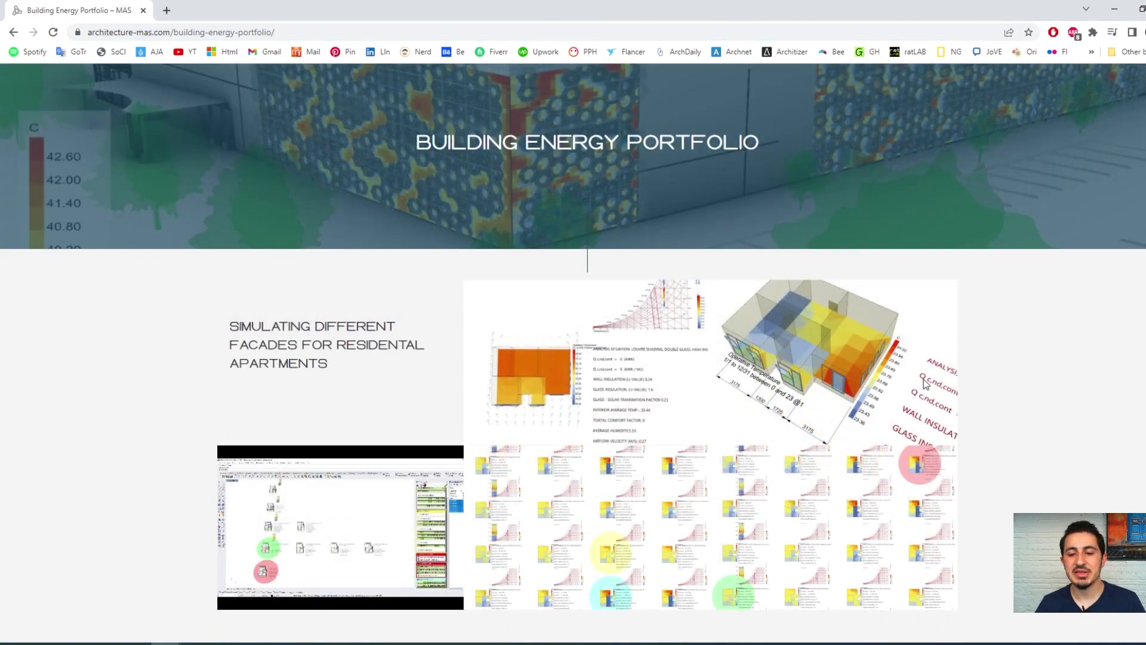
Scroll through the portfolio's project sections until Karabuk Residential Site Improvement appears.
{"action": "scroll", "coordinate": [1088, 345], "scroll_direction": "down", "scroll_amount": 1}
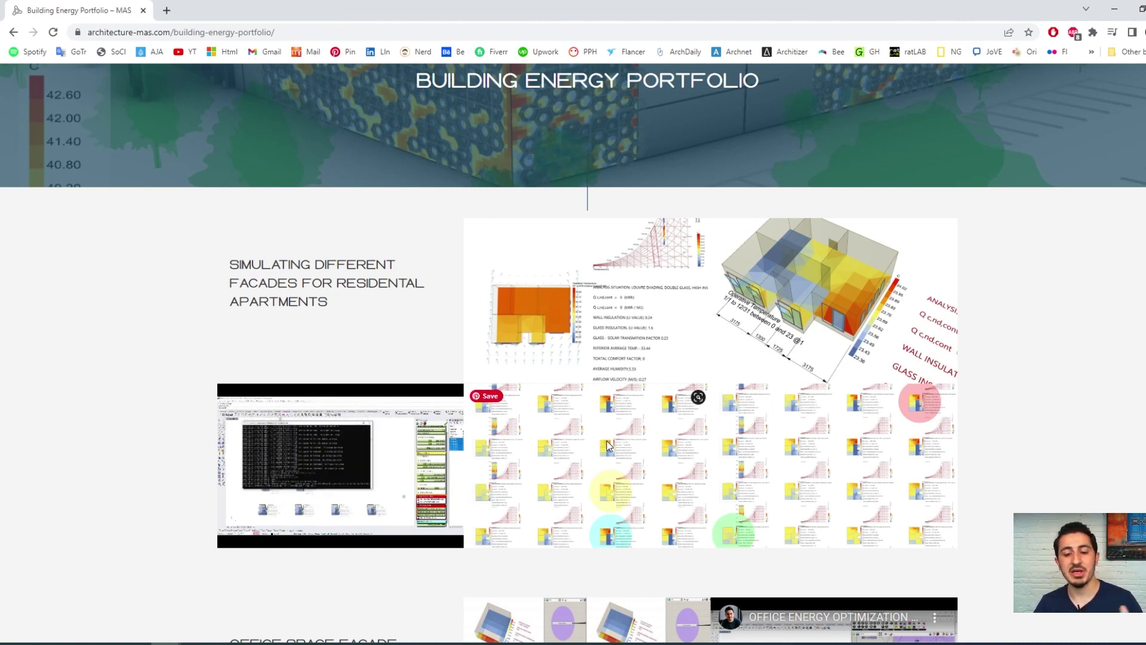
{"action": "scroll", "coordinate": [766, 380], "scroll_direction": "down", "scroll_amount": 3}
{"action": "scroll", "coordinate": [767, 379], "scroll_direction": "down", "scroll_amount": 1}
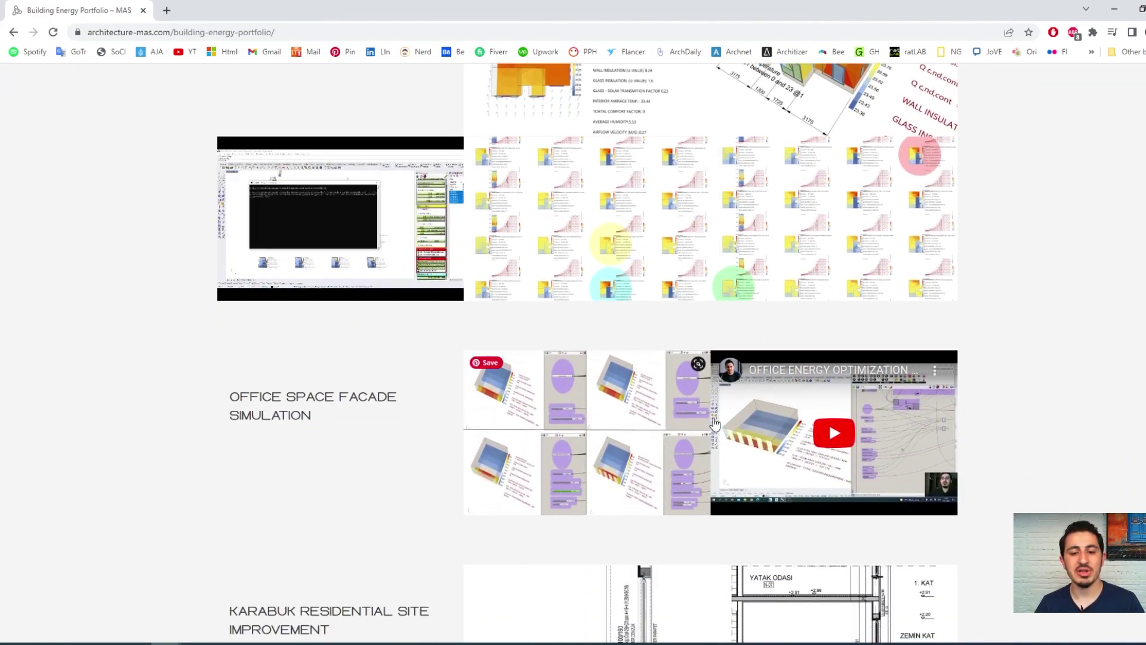
{"action": "scroll", "coordinate": [676, 421], "scroll_direction": "down", "scroll_amount": 5}
{"action": "scroll", "coordinate": [697, 429], "scroll_direction": "down", "scroll_amount": 2}
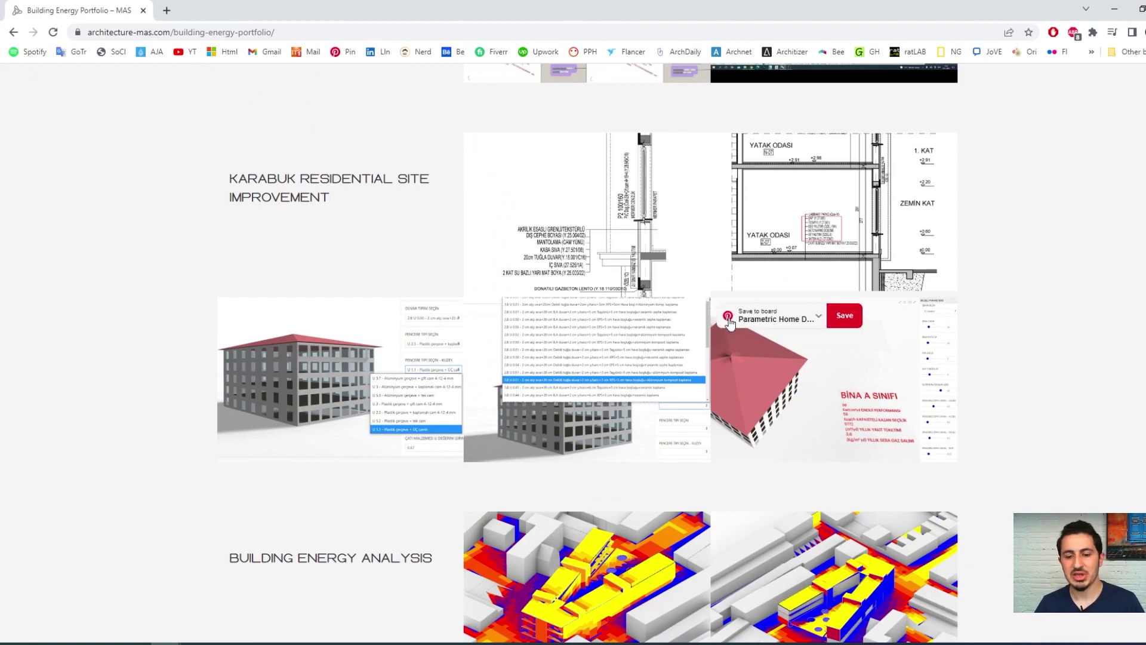
{"action": "scroll", "coordinate": [783, 342], "scroll_direction": "down", "scroll_amount": 8}
{"action": "scroll", "coordinate": [661, 371], "scroll_direction": "down", "scroll_amount": 3}
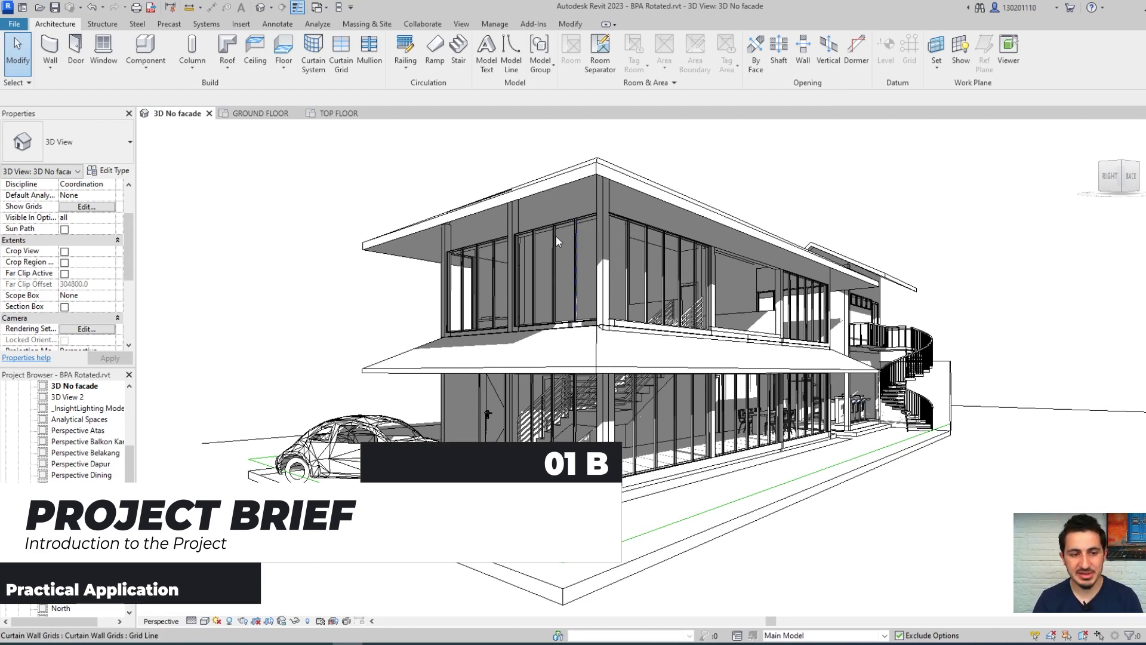
{"action": "left_click", "coordinate": [260, 113]}
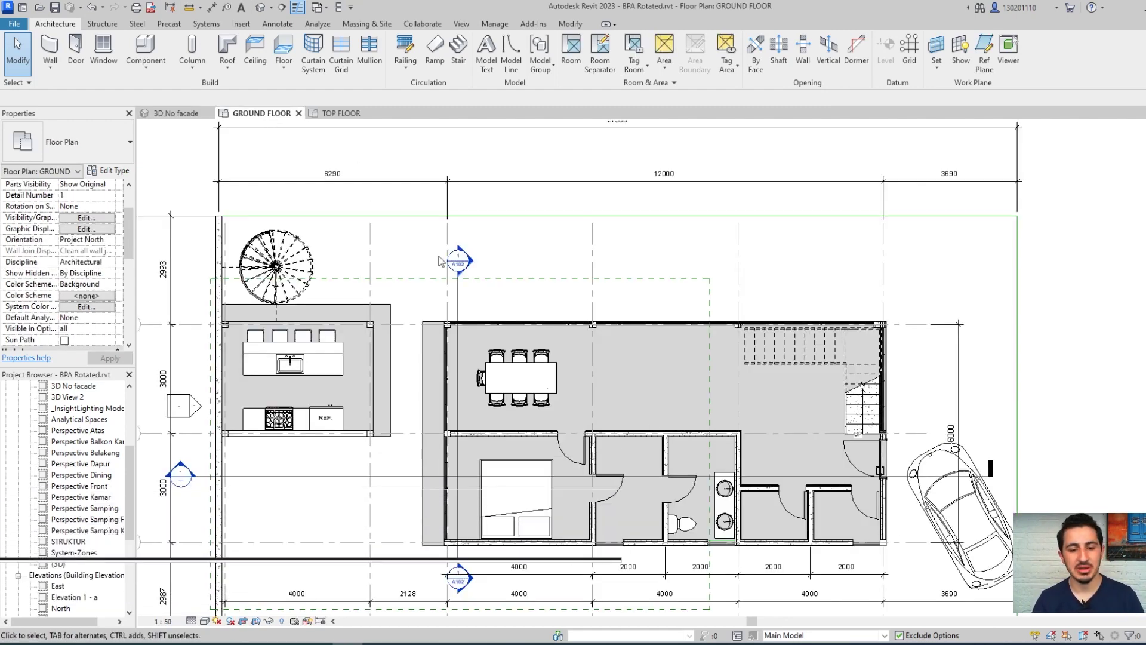
{"action": "left_click", "coordinate": [884, 448]}
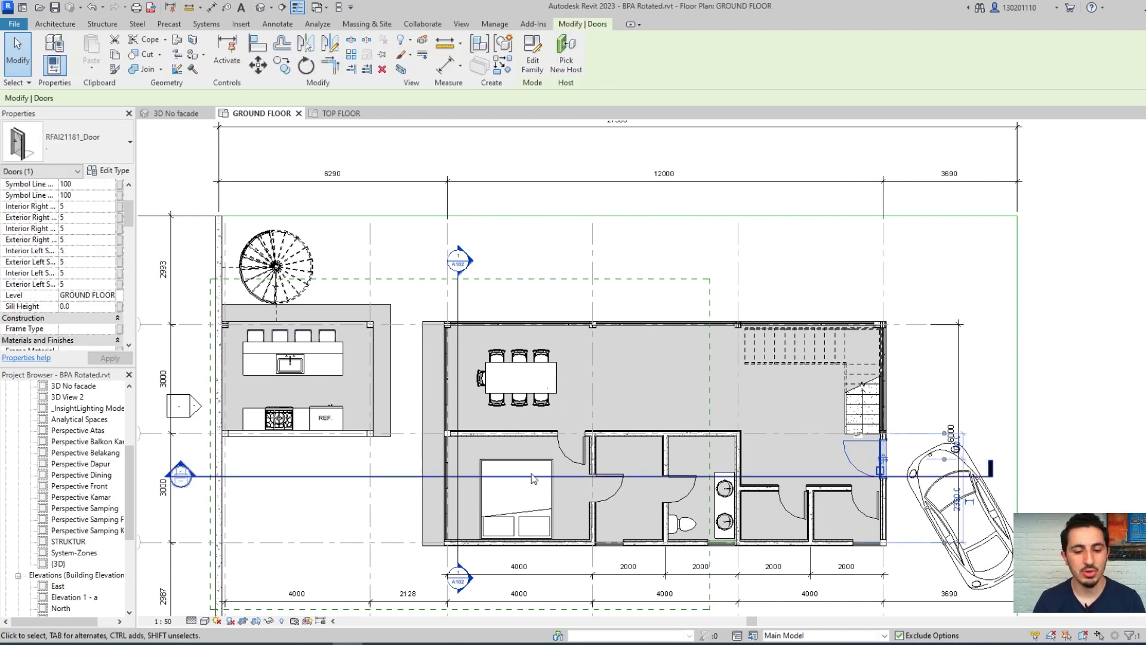
{"action": "left_click", "coordinate": [351, 113]}
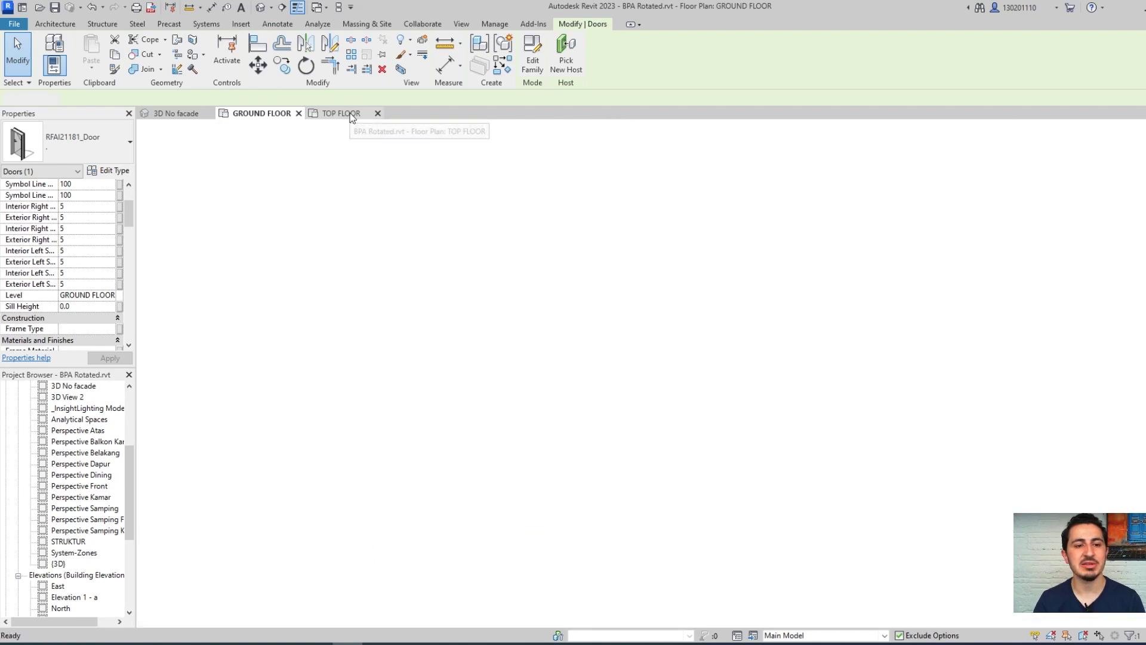
{"action": "middle_click_drag", "start_coordinate": [728, 315], "coordinate": [692, 312]}
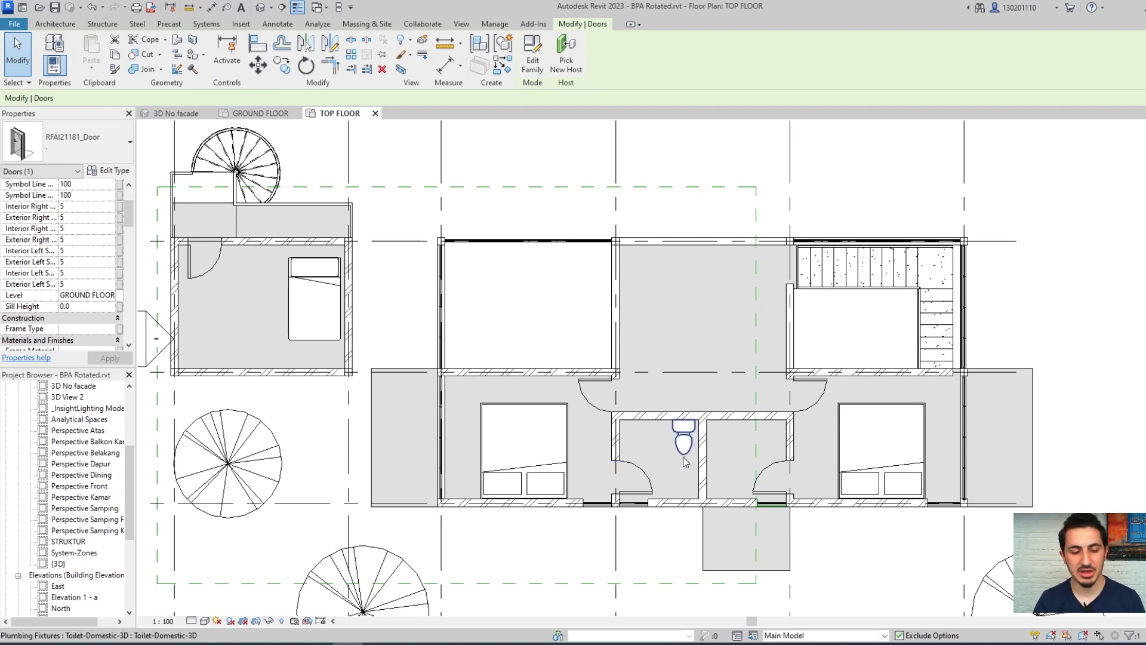
{"action": "left_click", "coordinate": [260, 113]}
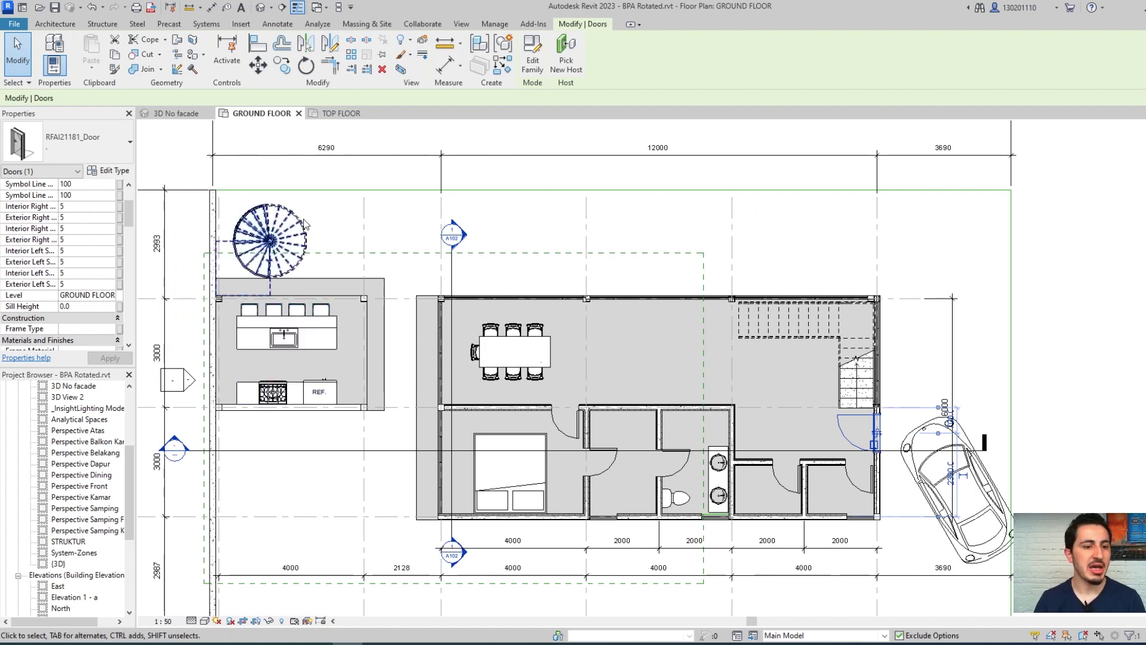
{"action": "left_click", "coordinate": [188, 115]}
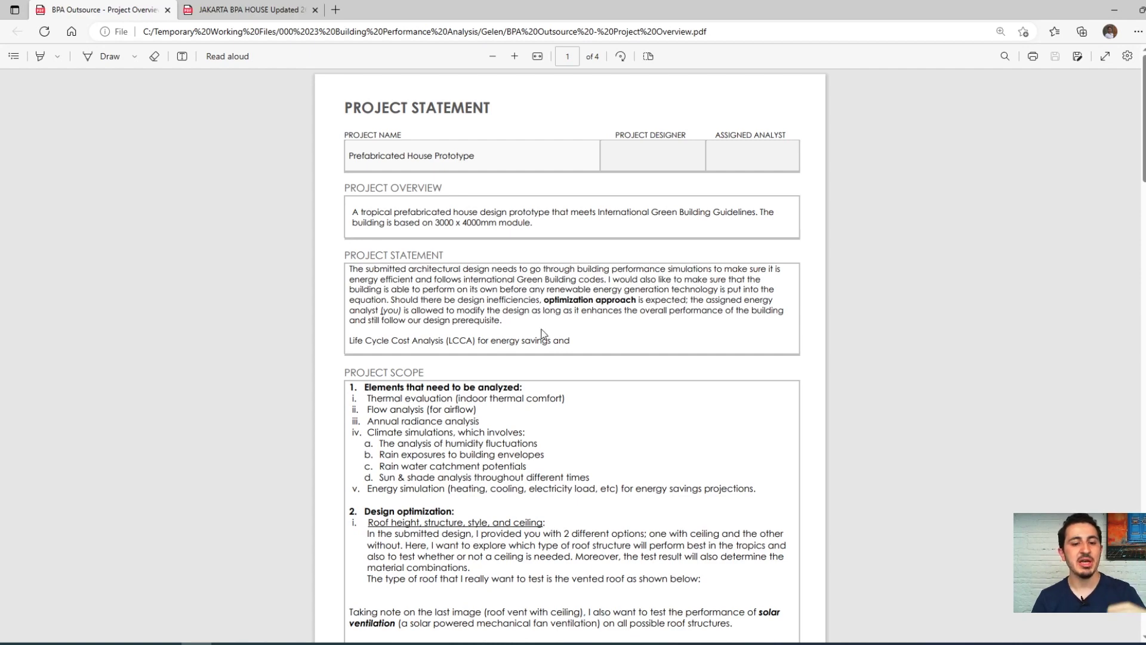
Highlight the 'Elements that need to be analyzed' heading and the Flow analysis line.
{"action": "scroll", "coordinate": [543, 333], "scroll_direction": "down", "scroll_amount": 2}
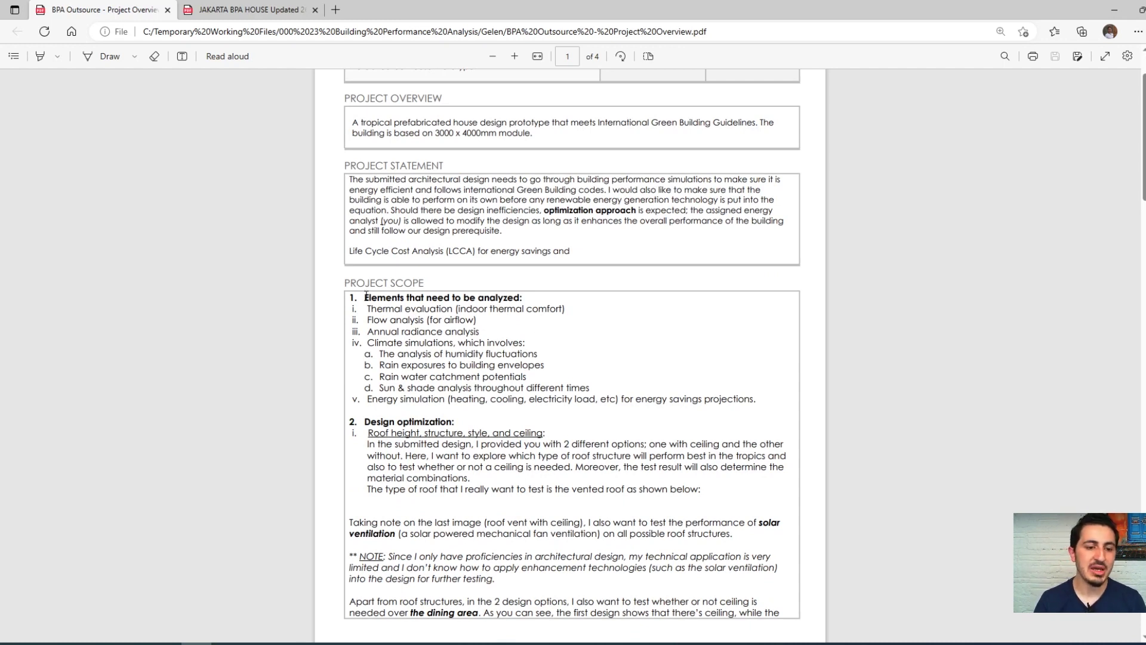
{"action": "left_click_drag", "start_coordinate": [365, 297], "coordinate": [511, 302]}
{"action": "left_click", "coordinate": [511, 300]}
{"action": "double_click", "coordinate": [511, 298]}
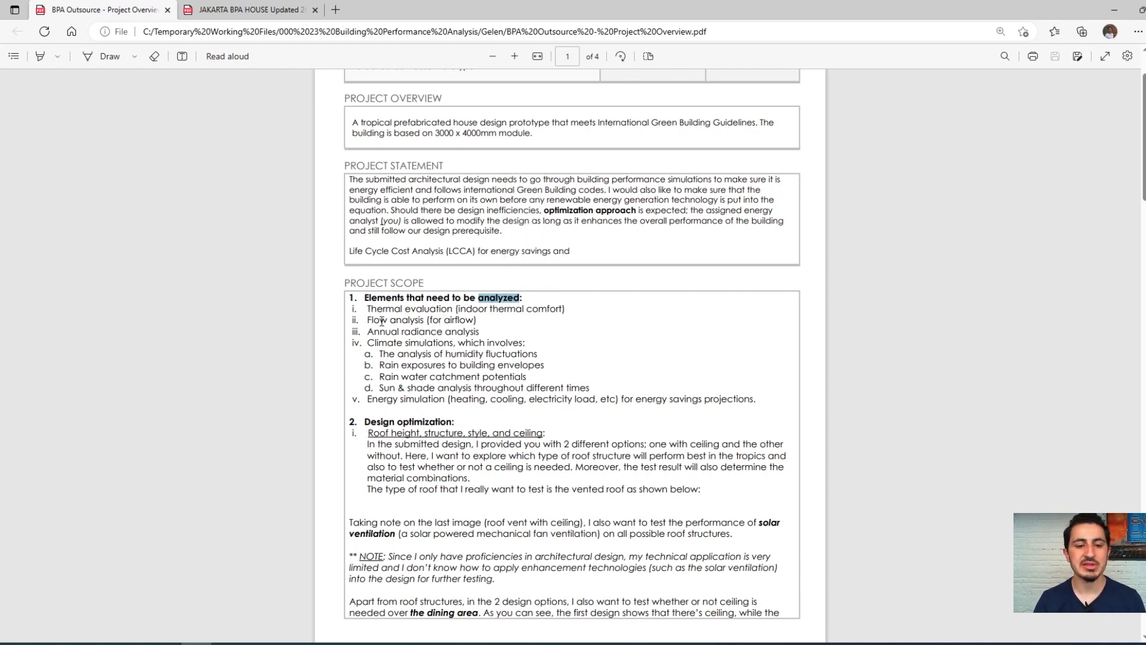
{"action": "left_click_drag", "start_coordinate": [370, 320], "coordinate": [454, 321]}
{"action": "left_click", "coordinate": [457, 321]}
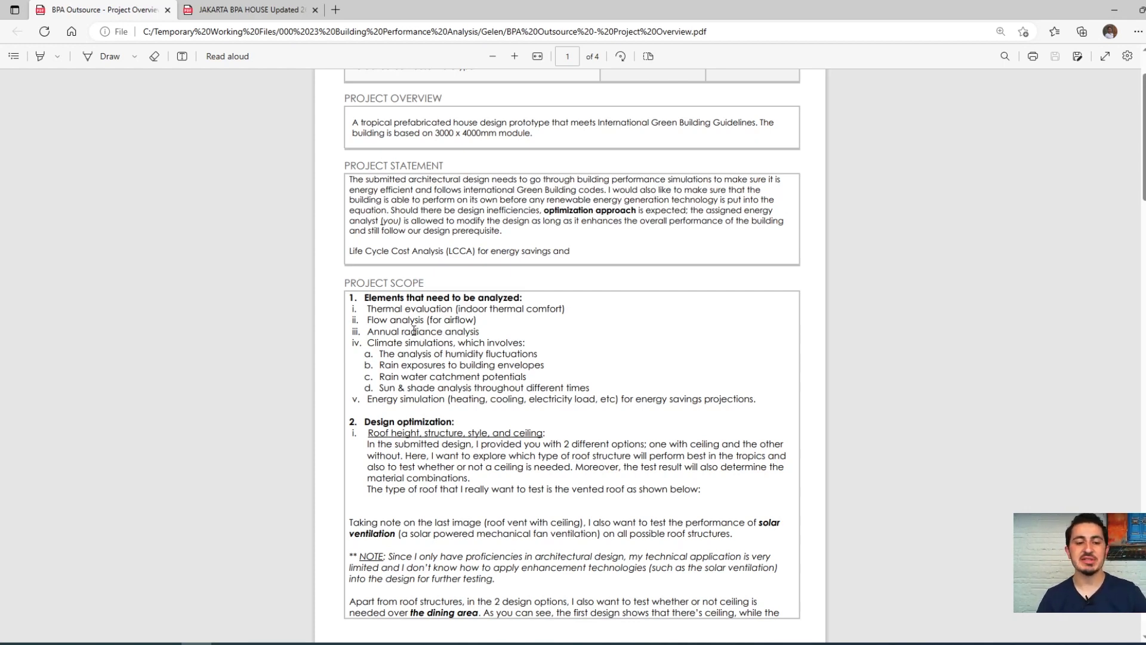
Highlight climate simulation items a to c and the Energy simulation item.
{"action": "left_click_drag", "start_coordinate": [412, 329], "coordinate": [528, 377]}
{"action": "left_click", "coordinate": [412, 347]}
{"action": "scroll", "coordinate": [411, 346], "scroll_direction": "up", "scroll_amount": 2, "text": "ctrl"}
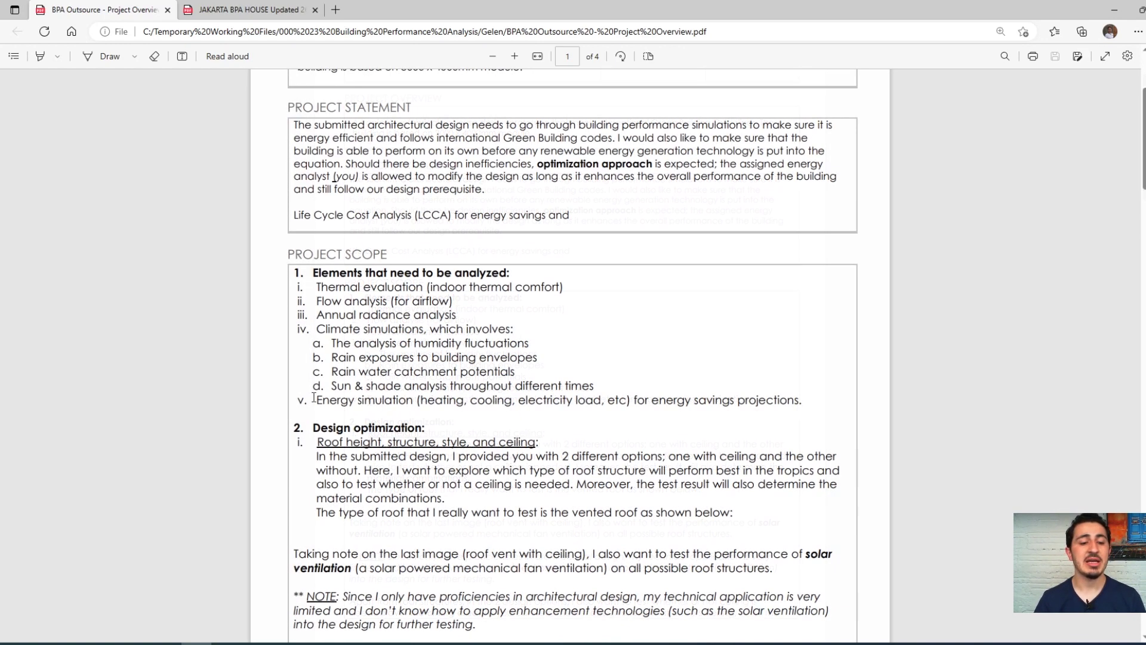
{"action": "left_click_drag", "start_coordinate": [315, 400], "coordinate": [417, 400]}
{"action": "left_click", "coordinate": [421, 400]}
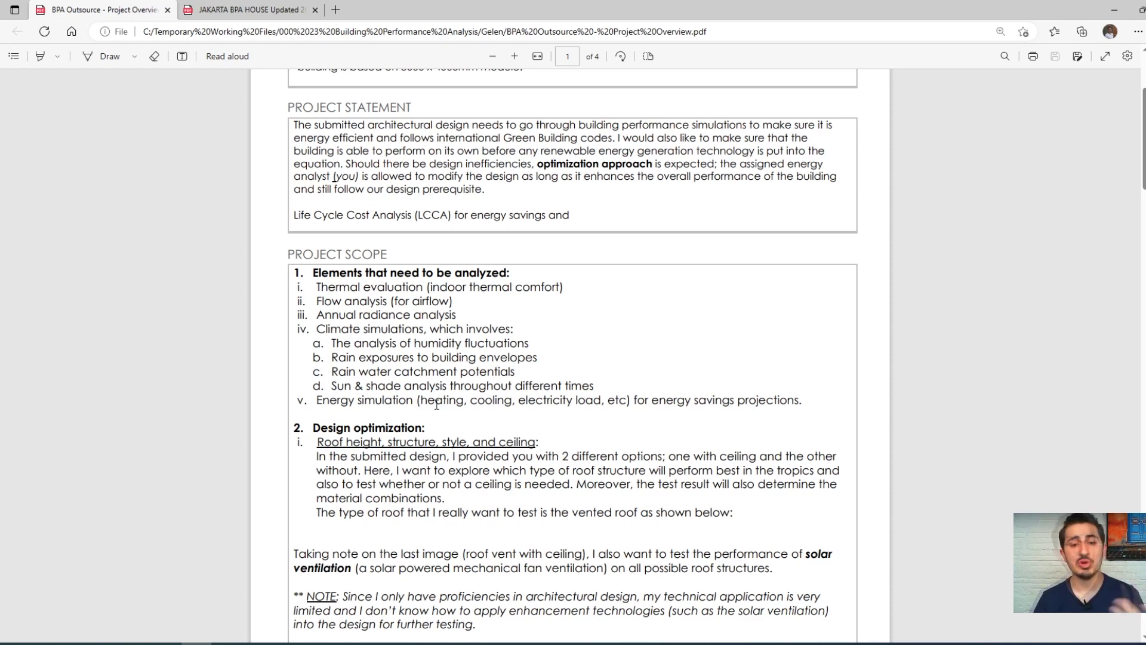
Highlight the Design optimization heading, then select the upper-floor wall in Revit.
{"action": "scroll", "coordinate": [436, 405], "scroll_direction": "down", "scroll_amount": 4}
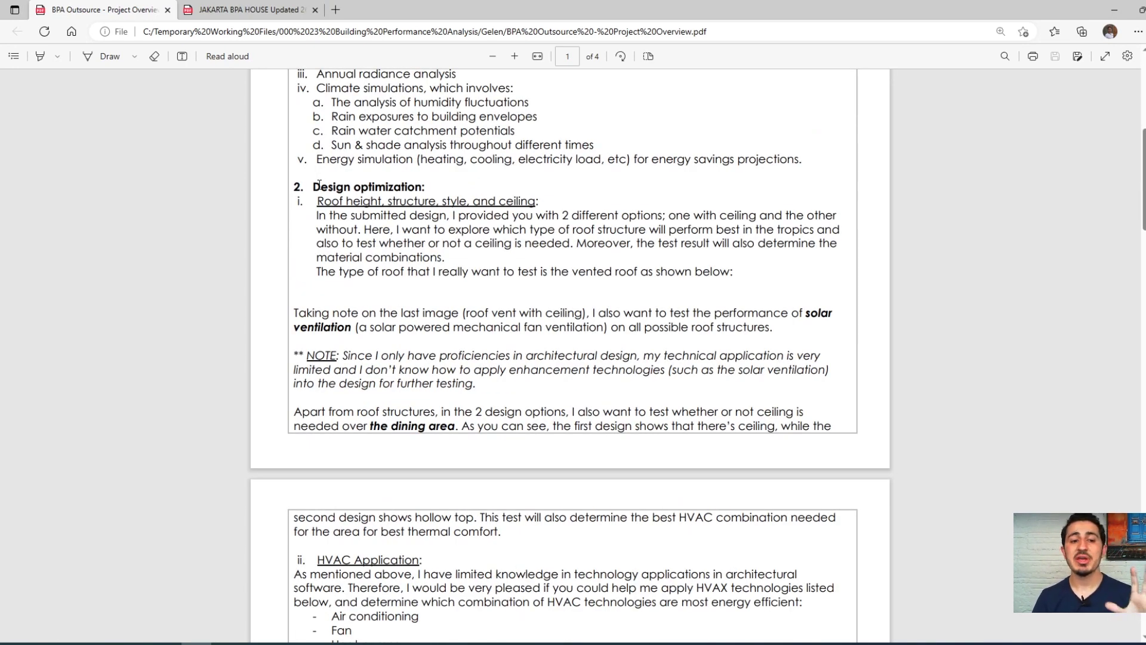
{"action": "left_click_drag", "start_coordinate": [321, 185], "coordinate": [425, 187]}
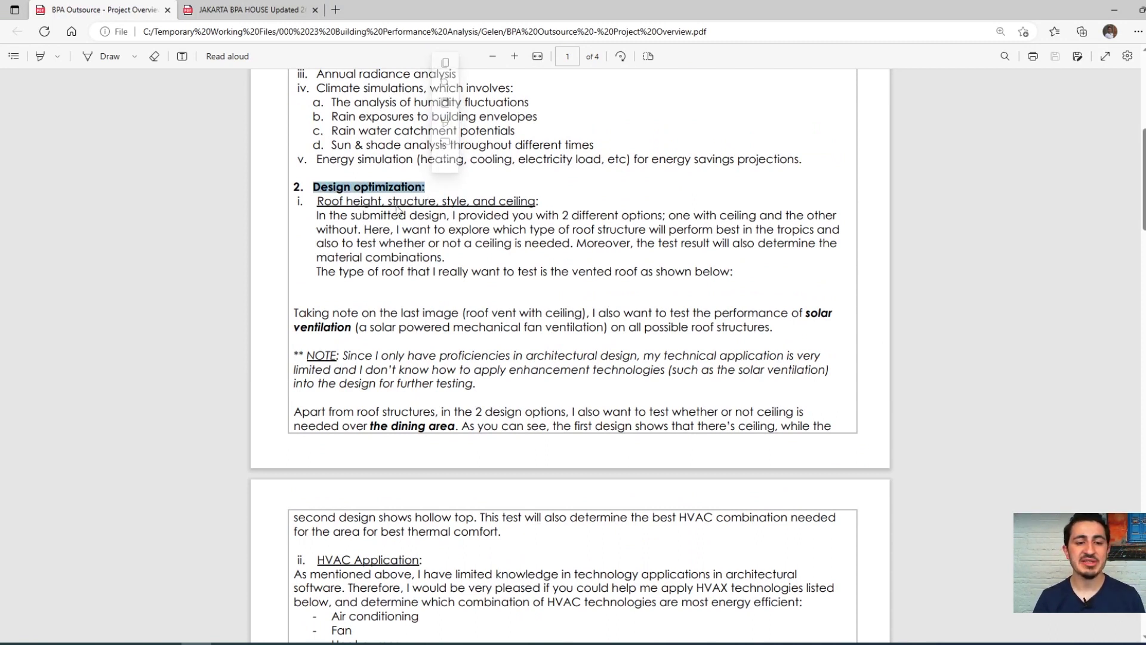
{"action": "left_click", "coordinate": [425, 201]}
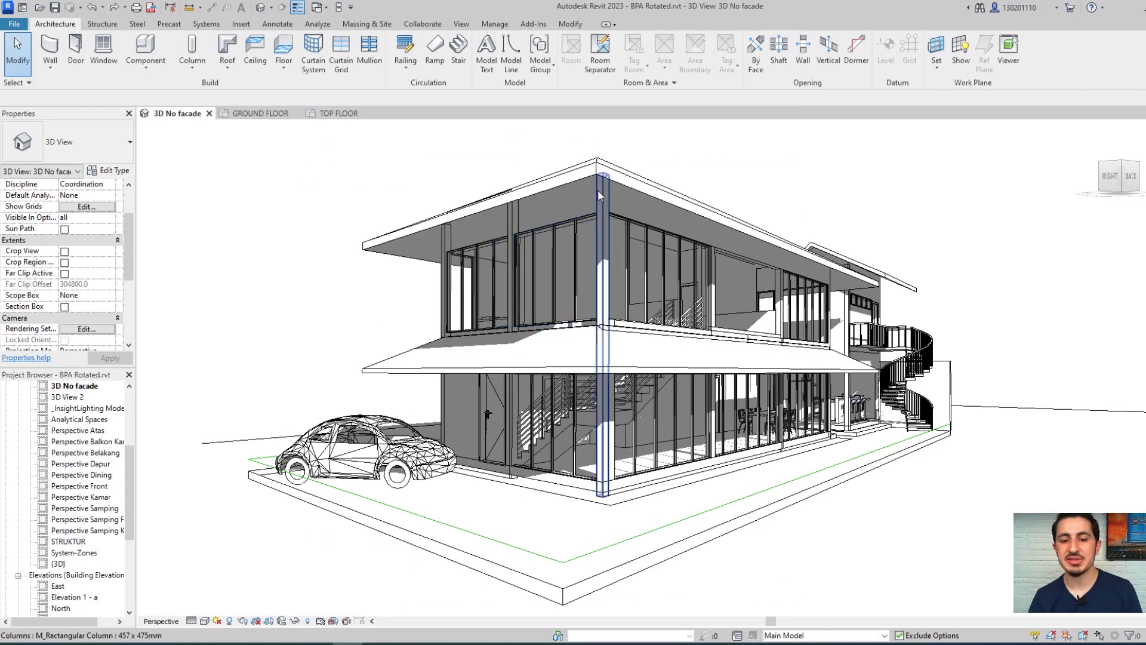
{"action": "left_click", "coordinate": [637, 228]}
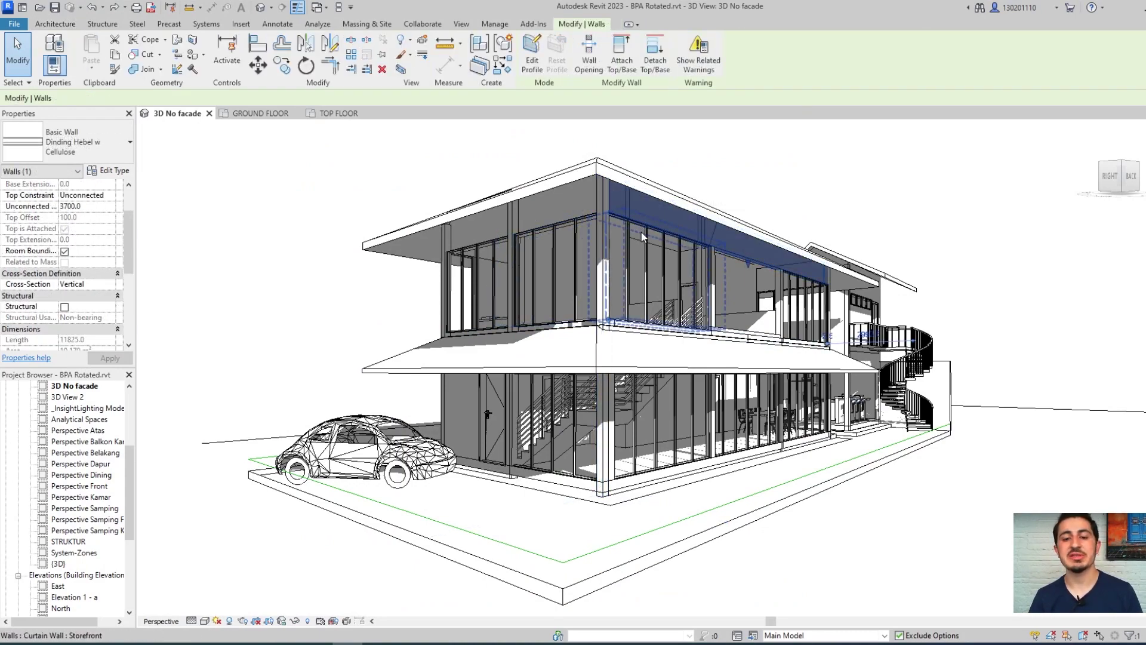
{"action": "left_click", "coordinate": [653, 265]}
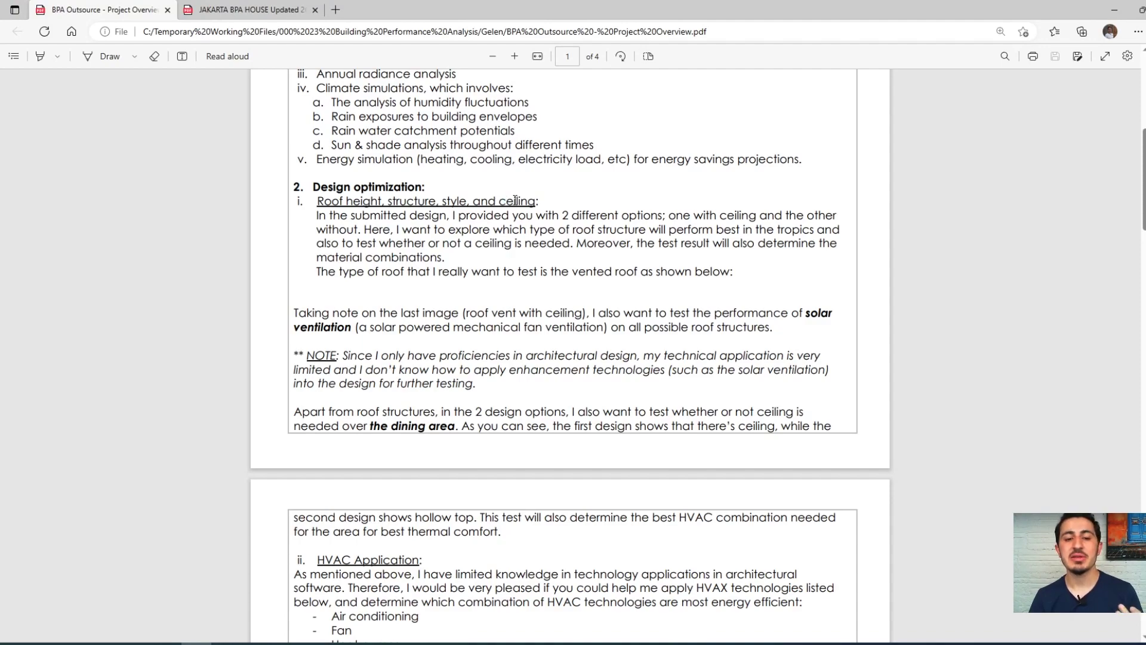
{"action": "double_click", "coordinate": [515, 201]}
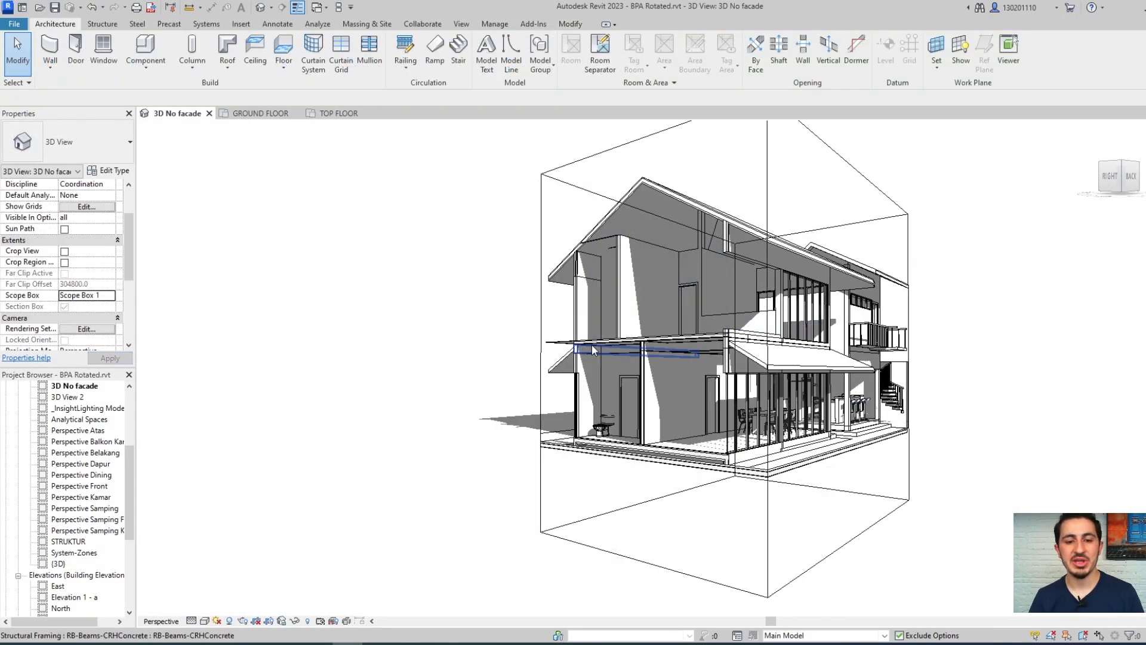
{"action": "middle_click_drag", "start_coordinate": [592, 345], "coordinate": [782, 244], "text": "shift"}
{"action": "scroll", "coordinate": [644, 265], "scroll_direction": "up", "scroll_amount": 4}
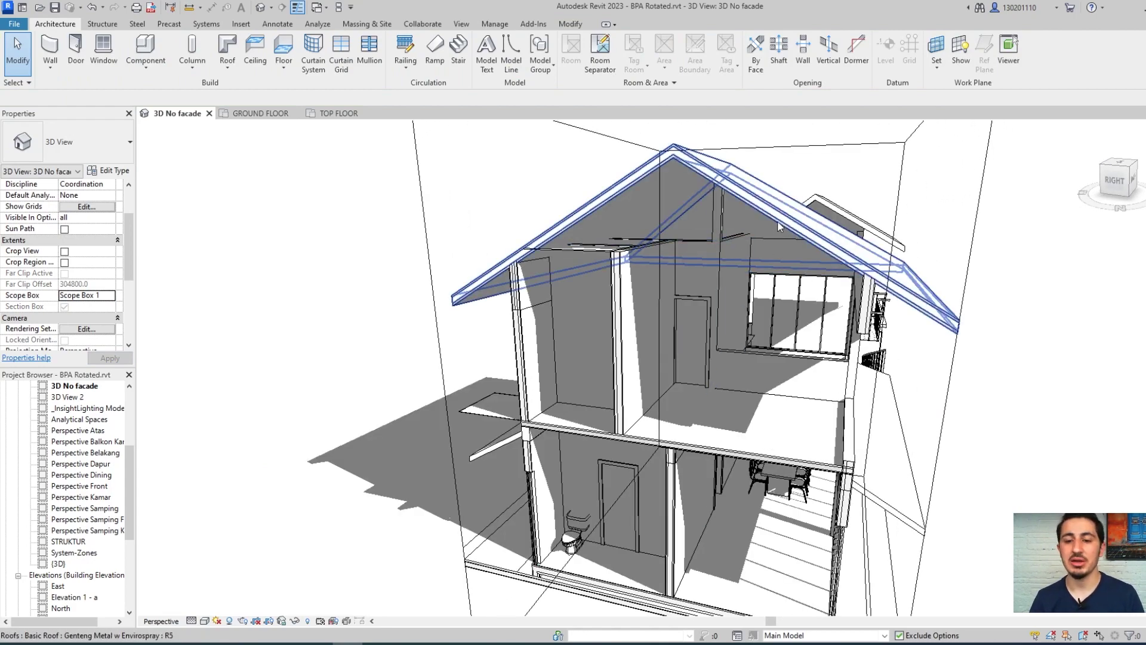
{"action": "left_click", "coordinate": [767, 231]}
{"action": "middle_click_drag", "start_coordinate": [761, 279], "coordinate": [773, 355], "text": "shift"}
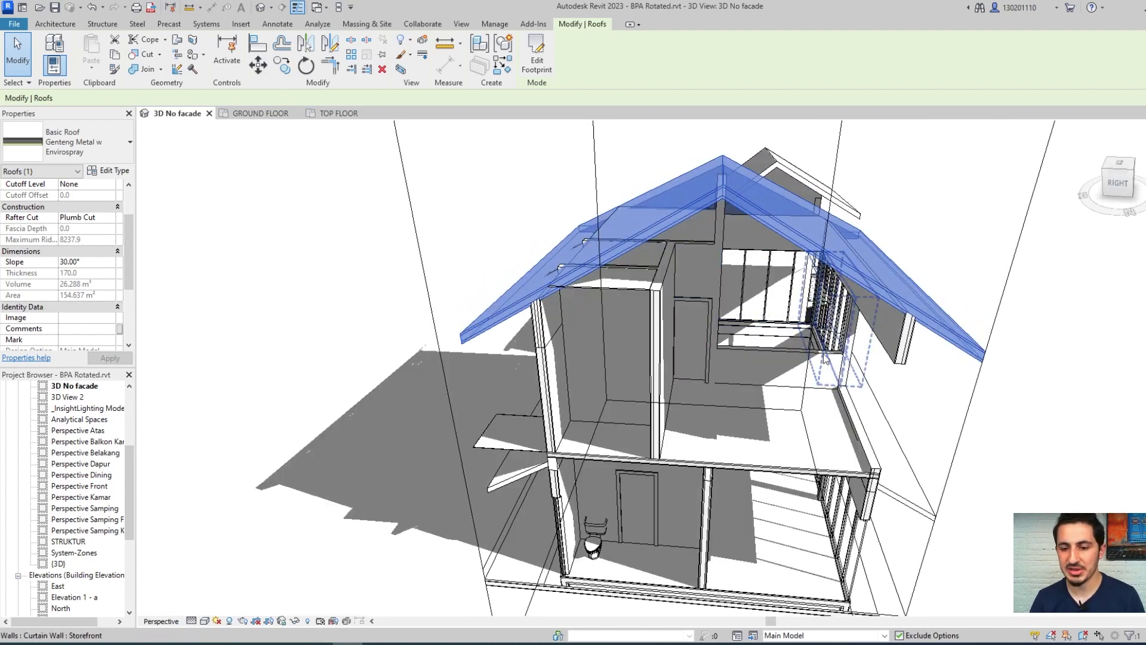
{"action": "left_click", "coordinate": [621, 286]}
{"action": "middle_click_drag", "start_coordinate": [621, 286], "coordinate": [610, 298], "text": "shift"}
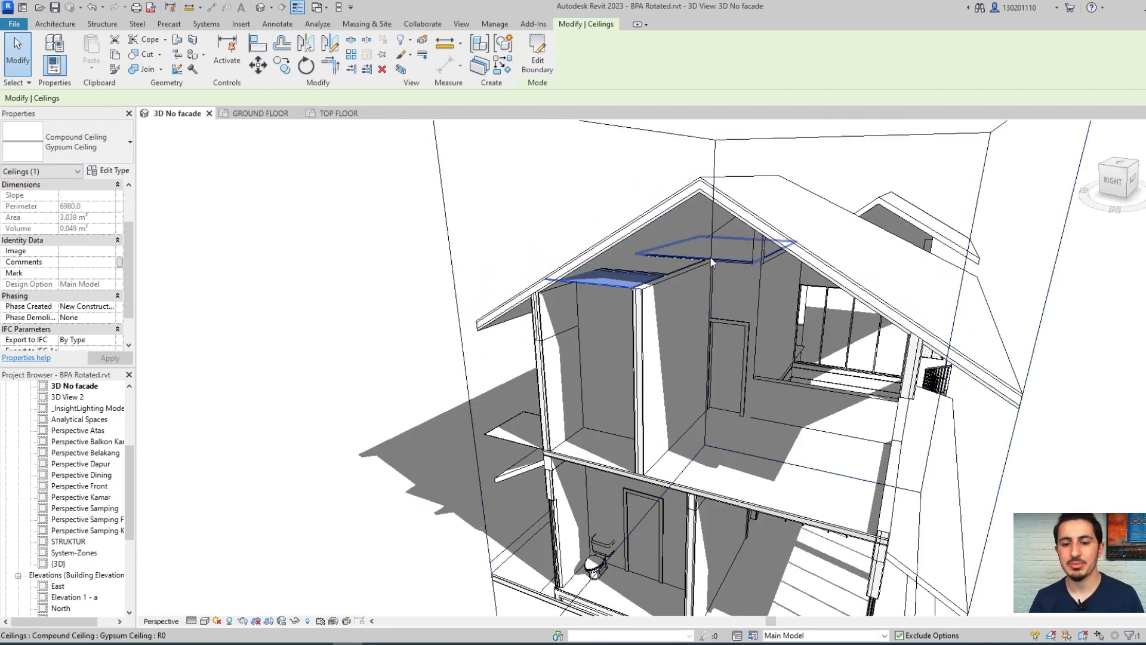
{"action": "left_click", "coordinate": [711, 256]}
{"action": "left_click", "coordinate": [665, 273]}
{"action": "middle_click_drag", "start_coordinate": [664, 274], "coordinate": [728, 294], "text": "shift"}
{"action": "middle_click_drag", "start_coordinate": [661, 328], "coordinate": [748, 266], "text": "shift"}
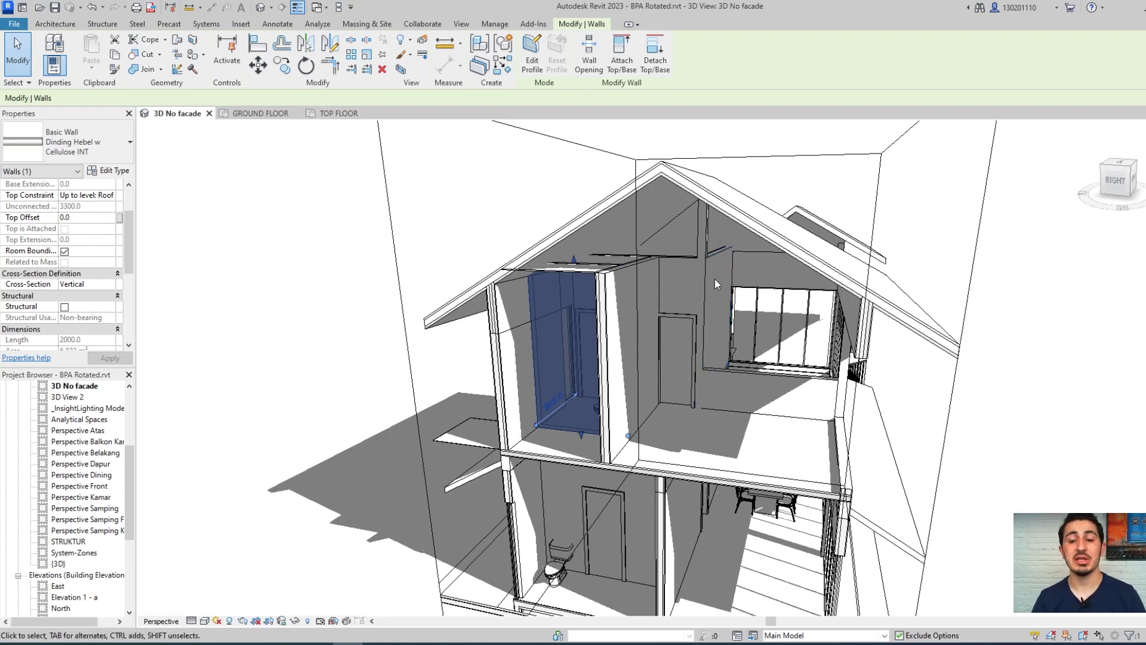
Bring up the project overview PDF and point out the Renewable Energy Integration item.
{"action": "key", "text": "alt+Tab"}
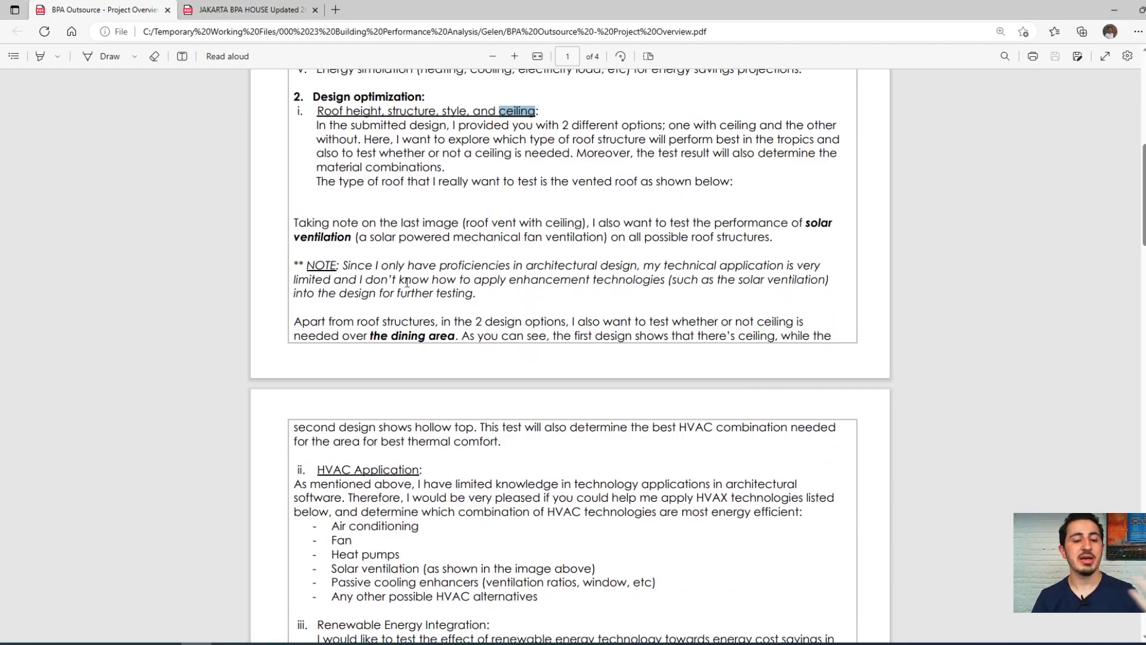
{"action": "scroll", "coordinate": [405, 297], "scroll_direction": "down", "scroll_amount": 3}
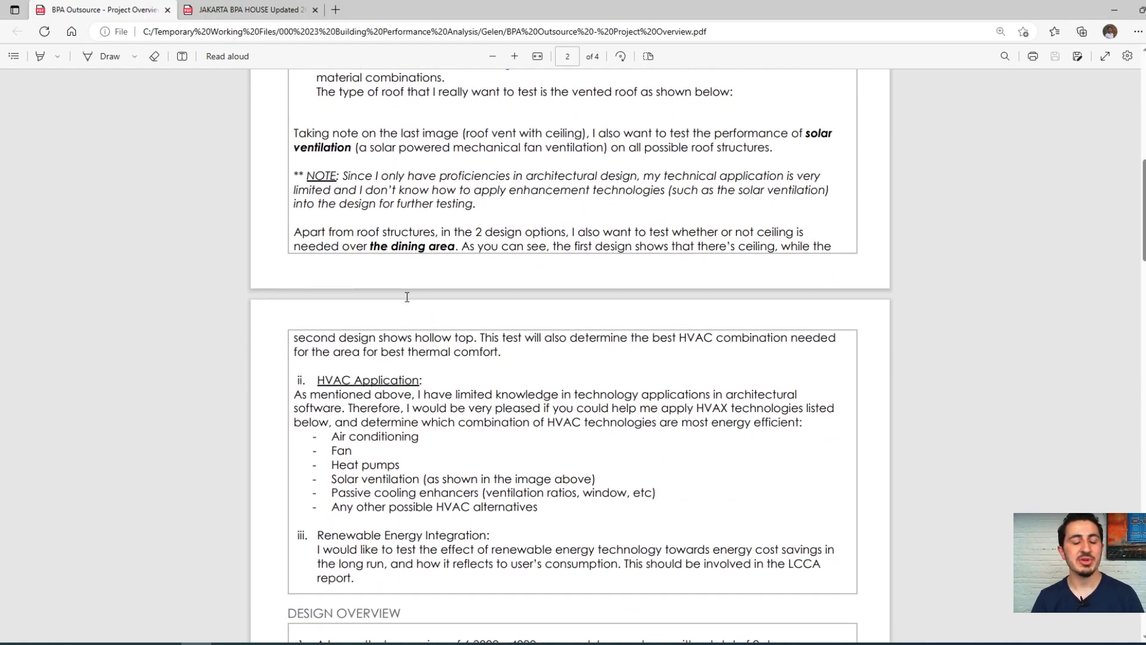
{"action": "scroll", "coordinate": [363, 332], "scroll_direction": "down", "scroll_amount": 3}
{"action": "left_click_drag", "start_coordinate": [317, 290], "coordinate": [452, 306]}
{"action": "scroll", "coordinate": [429, 346], "scroll_direction": "down", "scroll_amount": 3}
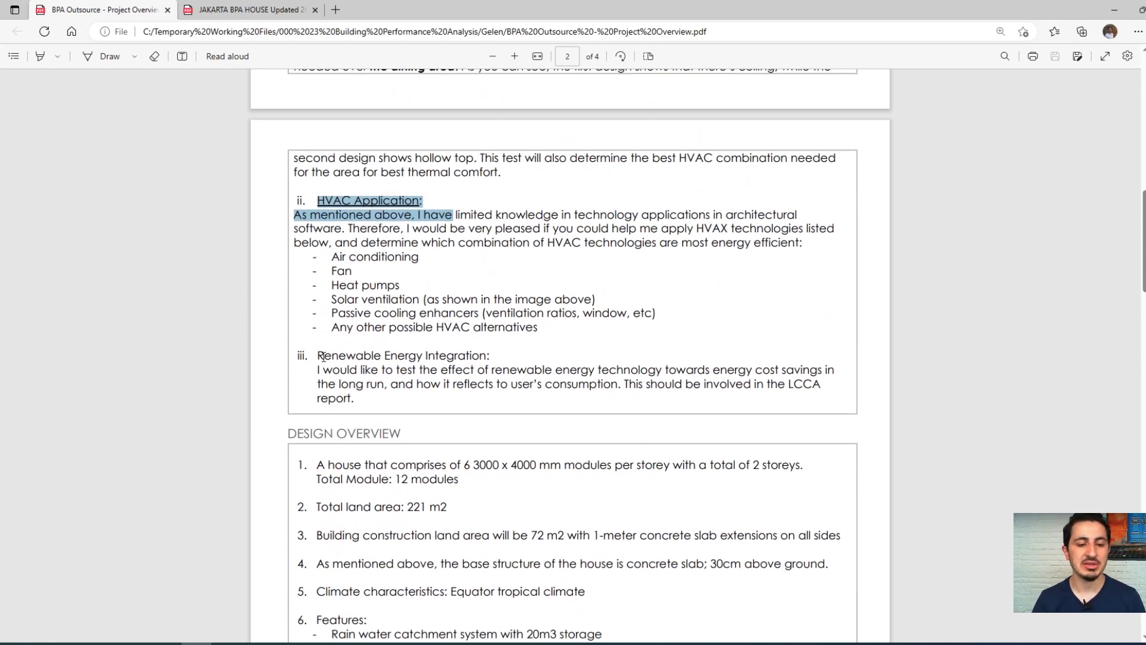
{"action": "left_click_drag", "start_coordinate": [320, 357], "coordinate": [423, 356]}
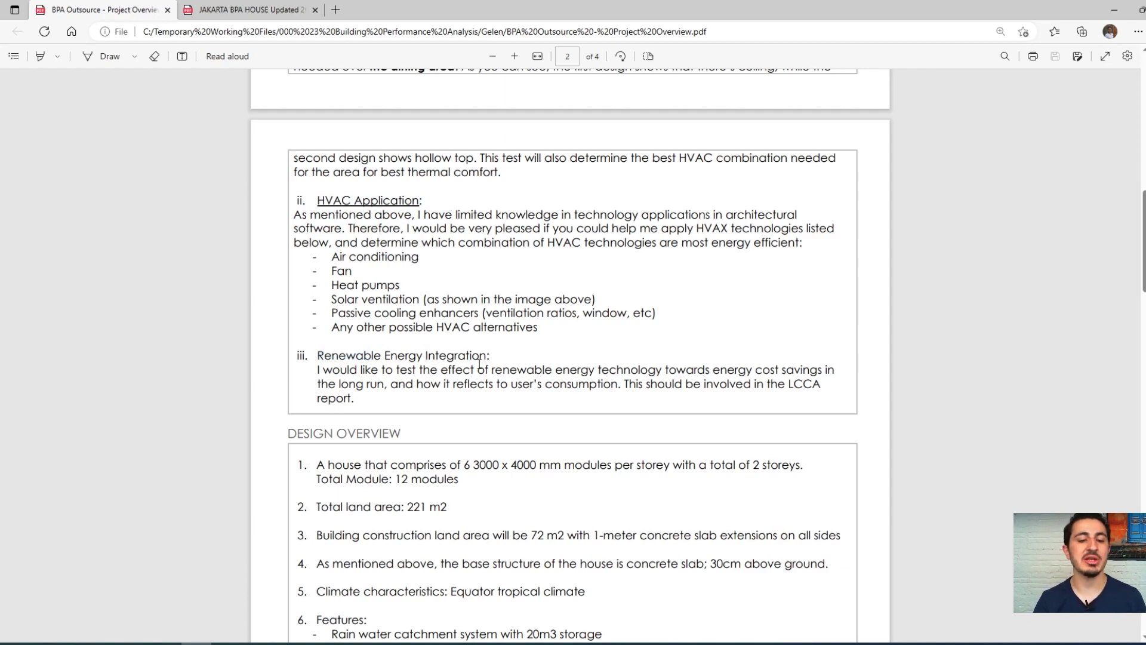
Scroll past Design Overview and Project Location, then back to the page-1 Project Statement.
{"action": "scroll", "coordinate": [479, 364], "scroll_direction": "down", "scroll_amount": 3}
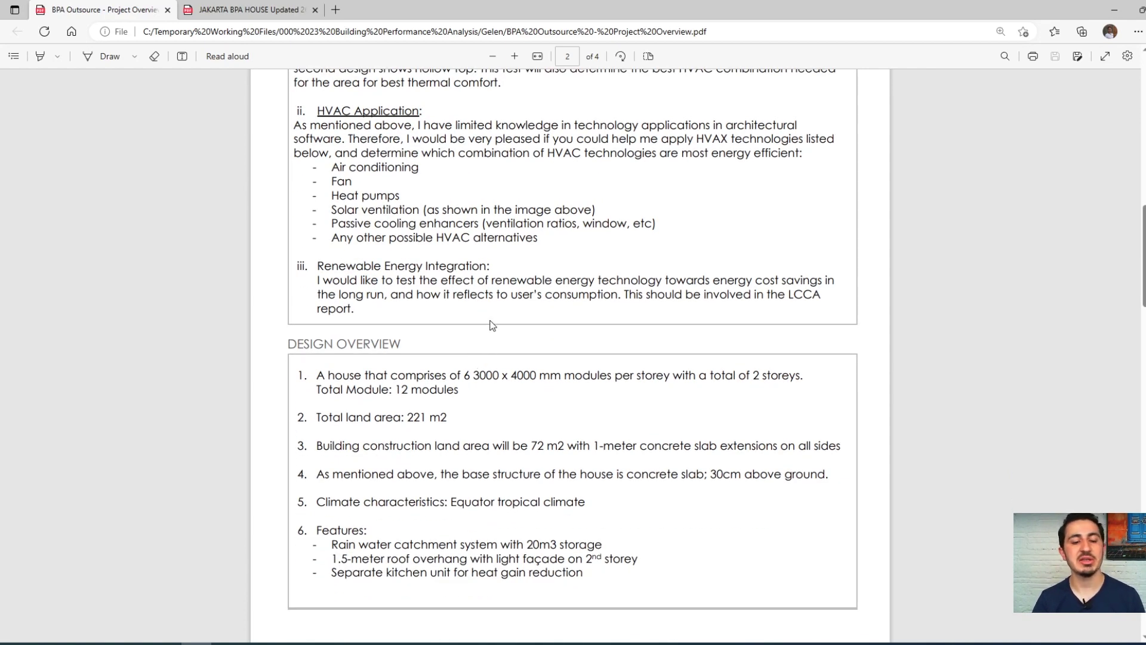
{"action": "scroll", "coordinate": [644, 339], "scroll_direction": "down", "scroll_amount": 10}
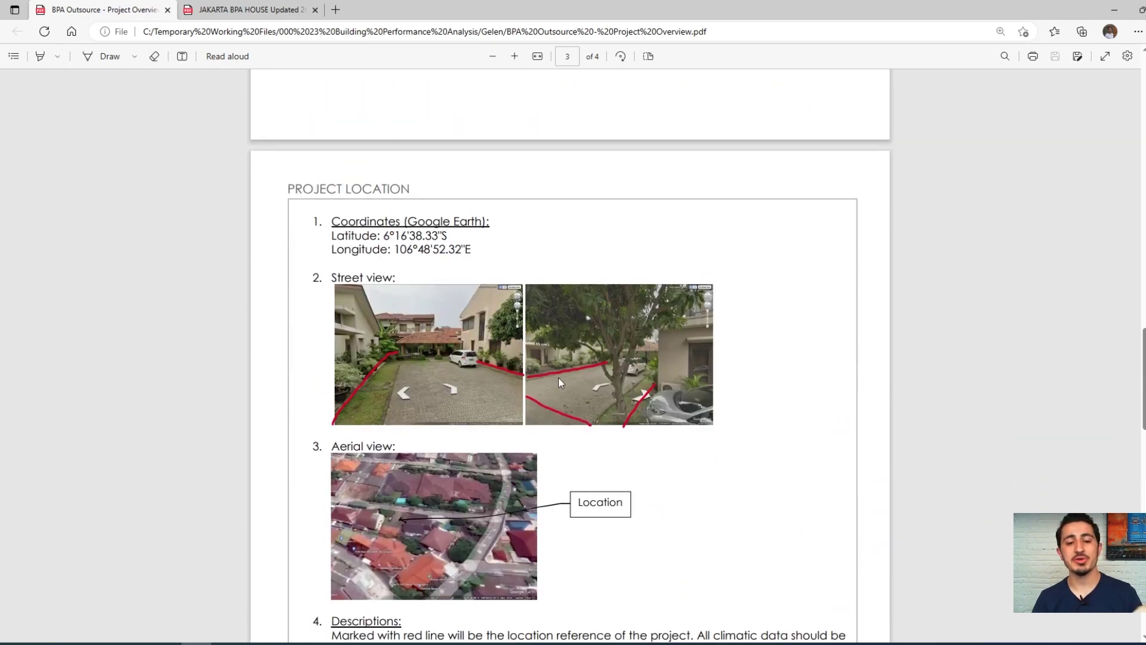
{"action": "scroll", "coordinate": [556, 377], "scroll_direction": "down", "scroll_amount": 3}
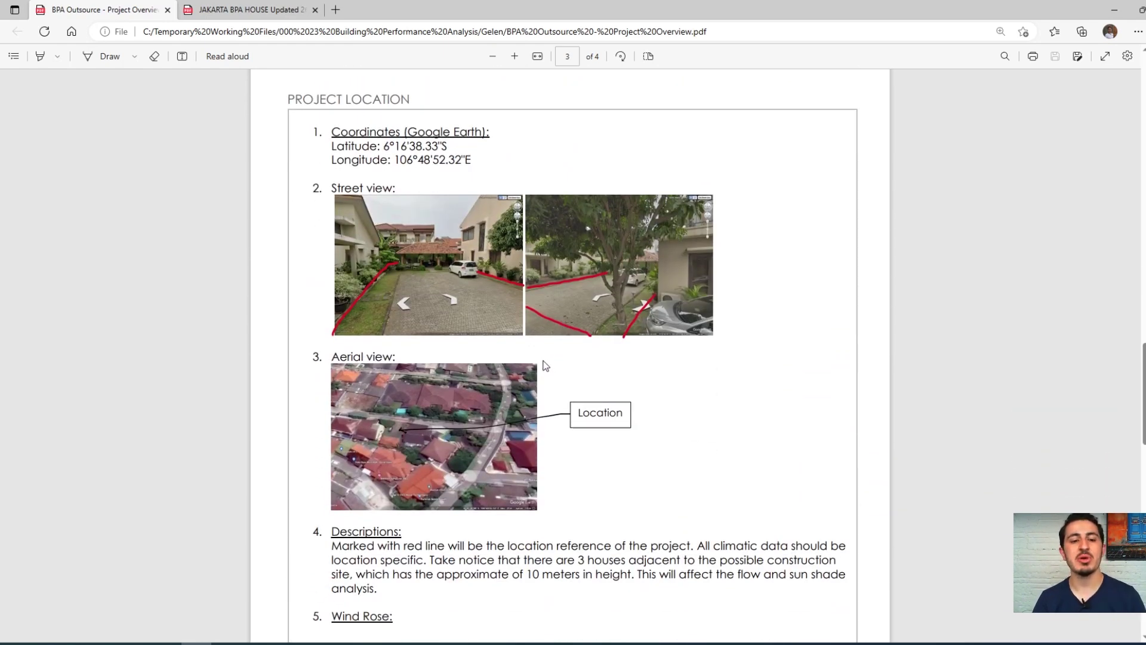
{"action": "scroll", "coordinate": [508, 329], "scroll_direction": "down", "scroll_amount": 3}
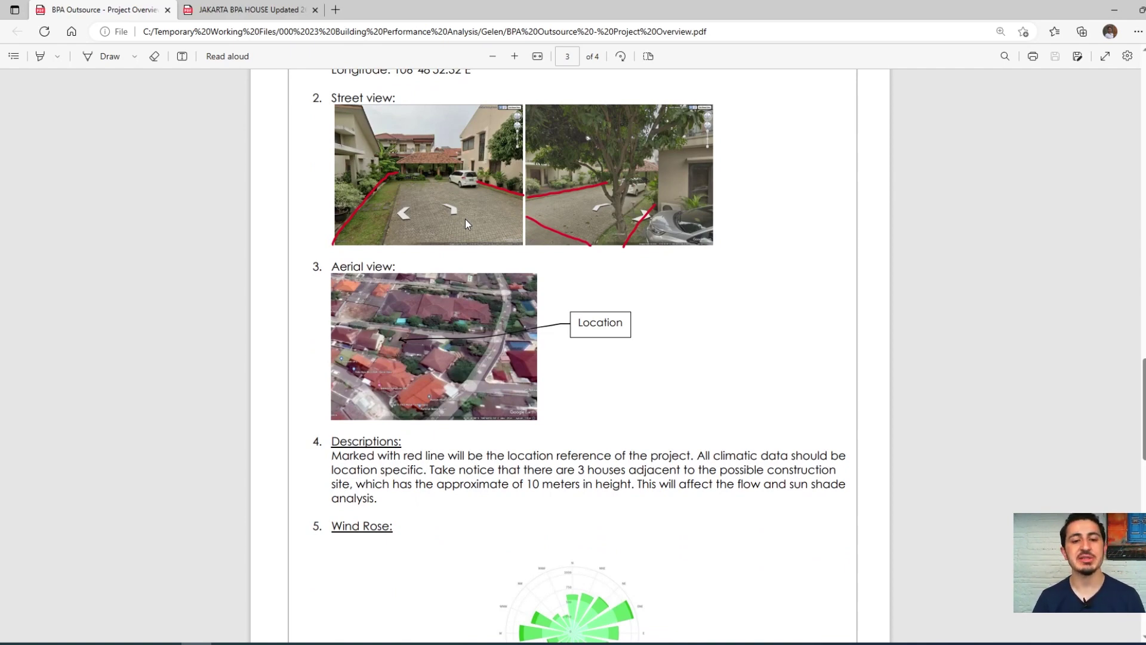
{"action": "scroll", "coordinate": [535, 249], "scroll_direction": "up", "scroll_amount": 15}
{"action": "scroll", "coordinate": [495, 360], "scroll_direction": "up", "scroll_amount": 10}
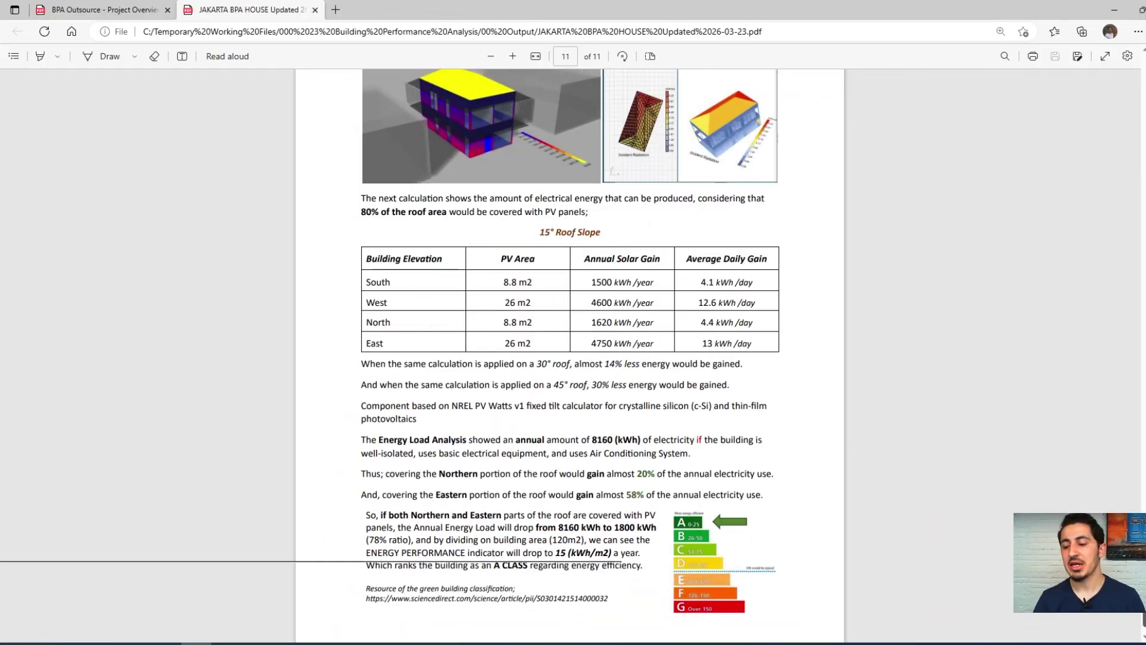
Highlight the WEATHER ANALYSIS RESULTS heading on page 1 and move down to the comfort chart.
{"action": "scroll", "coordinate": [1126, 148], "scroll_direction": "up", "scroll_amount": 15}
{"action": "scroll", "coordinate": [1125, 148], "scroll_direction": "up", "scroll_amount": 20}
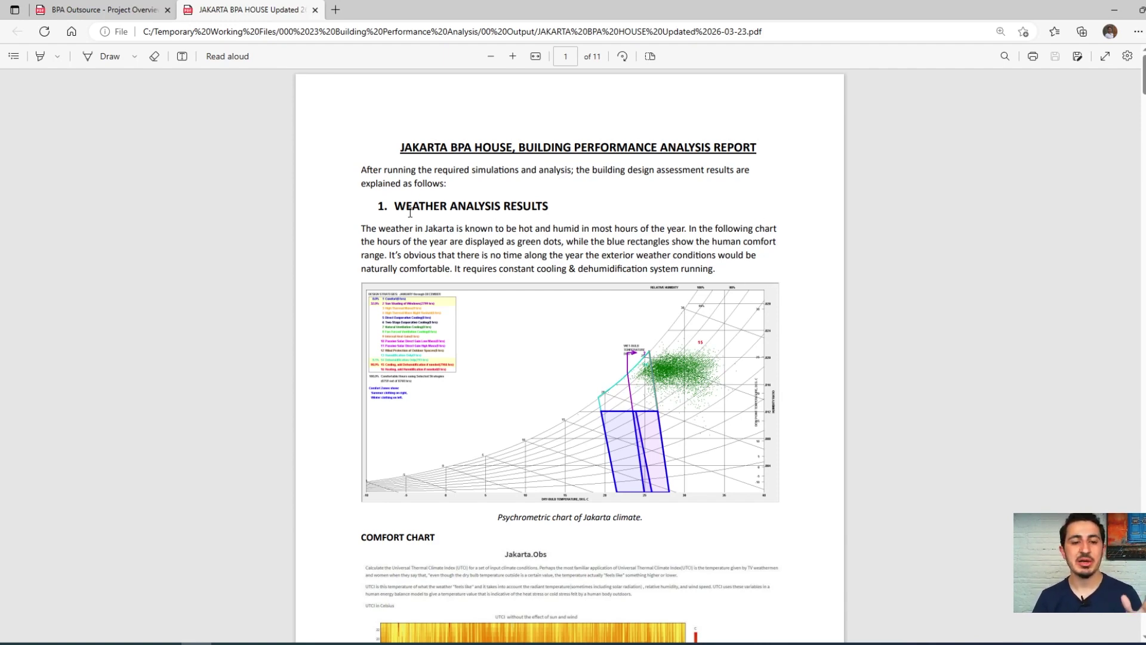
{"action": "left_click_drag", "start_coordinate": [393, 208], "coordinate": [554, 203]}
{"action": "scroll", "coordinate": [660, 347], "scroll_direction": "down", "scroll_amount": 5}
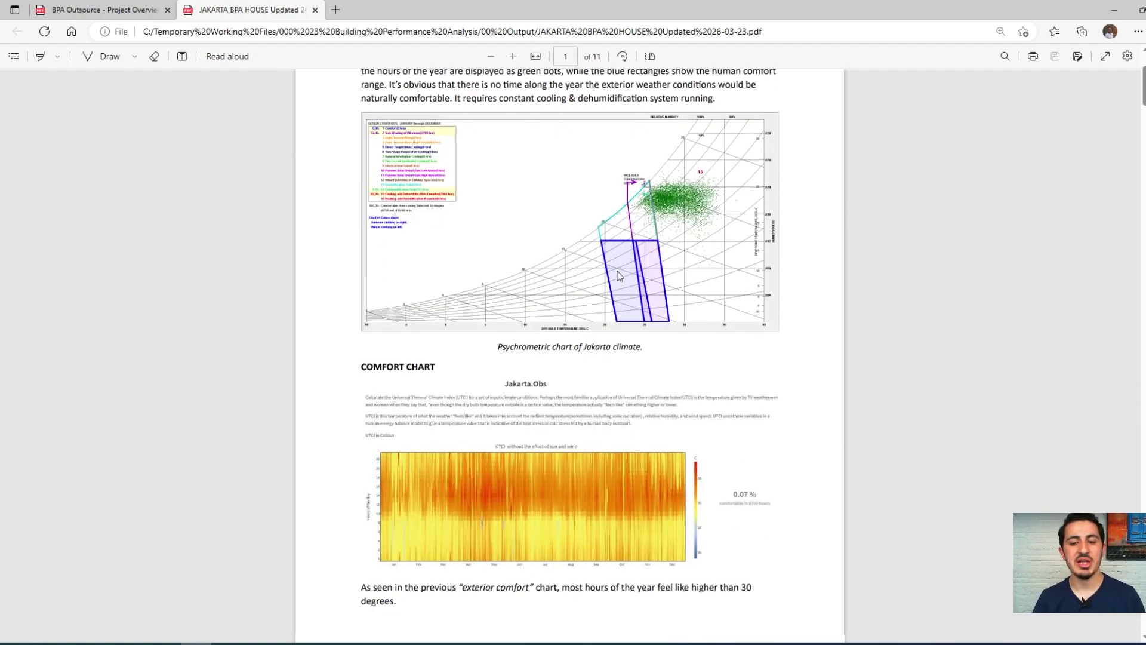
{"action": "scroll", "coordinate": [615, 379], "scroll_direction": "down", "scroll_amount": 3}
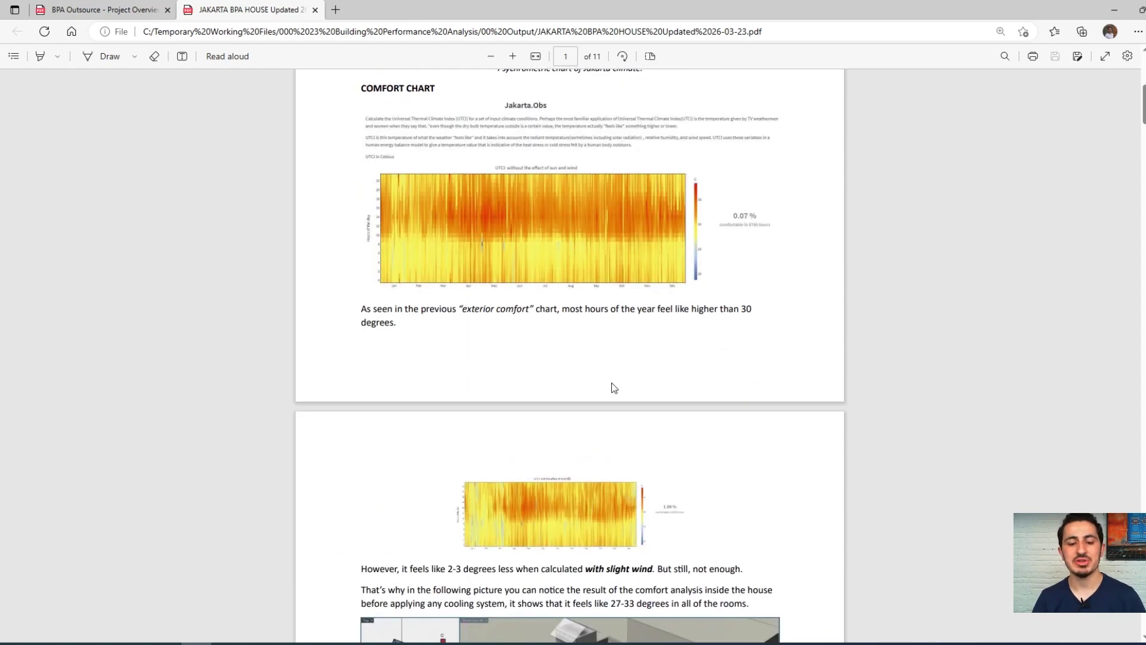
Scroll past the Building Form results and highlight the ROOF SLOPE & CEILING heading.
{"action": "scroll", "coordinate": [609, 382], "scroll_direction": "down", "scroll_amount": 2}
{"action": "scroll", "coordinate": [615, 262], "scroll_direction": "up", "scroll_amount": 2}
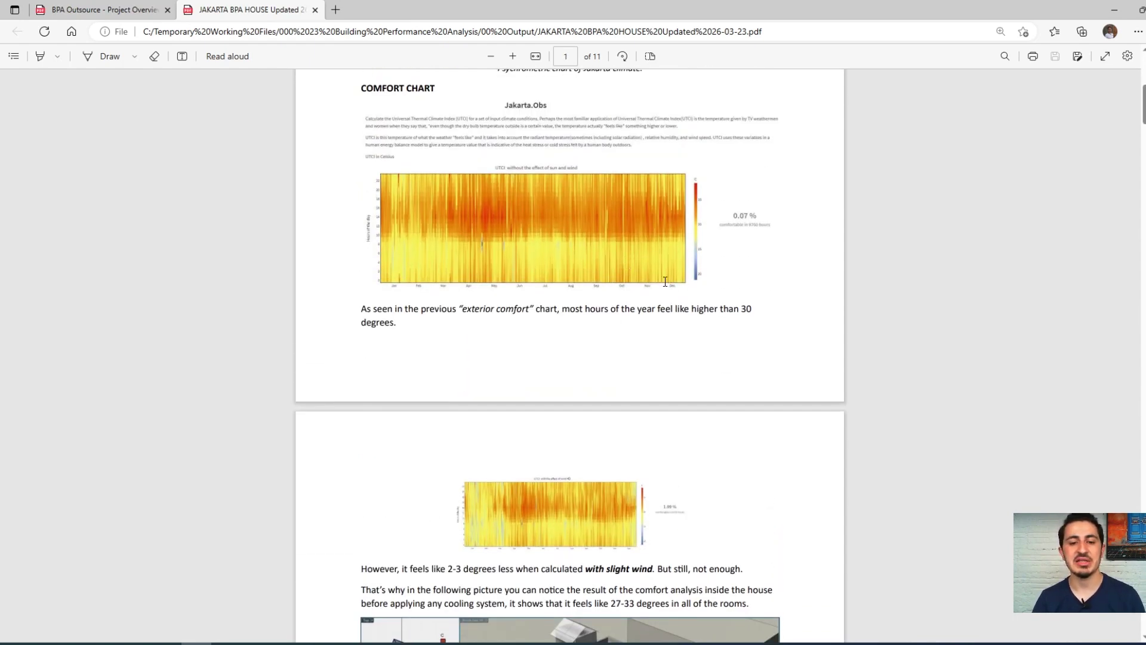
{"action": "scroll", "coordinate": [664, 287], "scroll_direction": "down", "scroll_amount": 5}
{"action": "scroll", "coordinate": [664, 317], "scroll_direction": "down", "scroll_amount": 5}
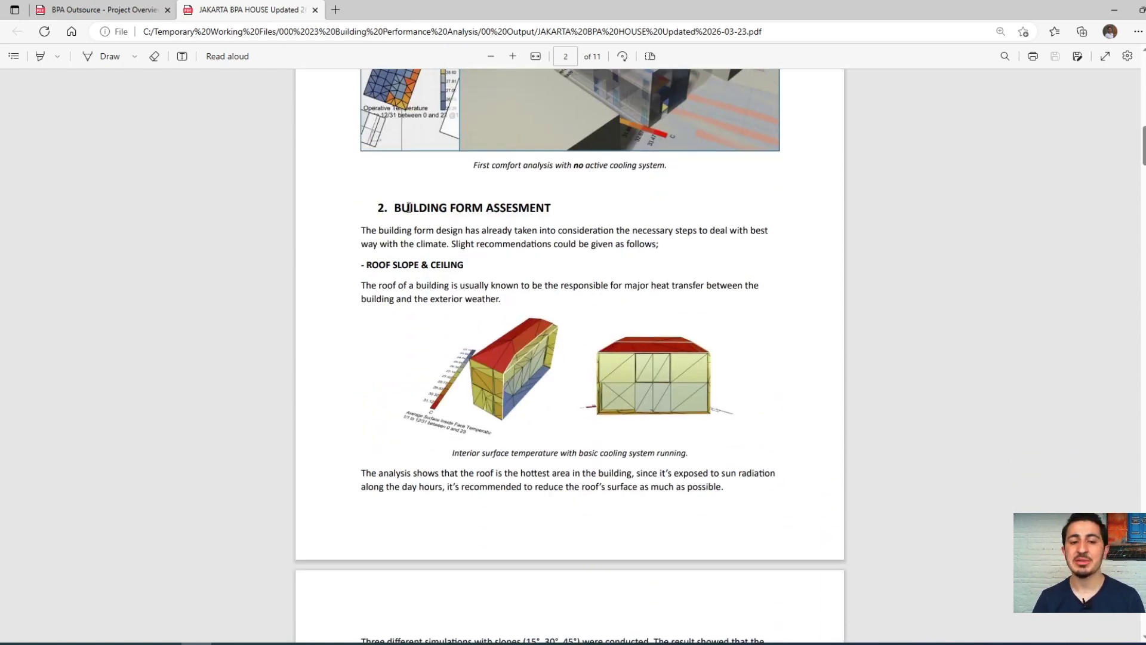
{"action": "left_click_drag", "start_coordinate": [394, 207], "coordinate": [535, 208]}
{"action": "scroll", "coordinate": [527, 278], "scroll_direction": "down", "scroll_amount": 2}
{"action": "left_click", "coordinate": [369, 176]}
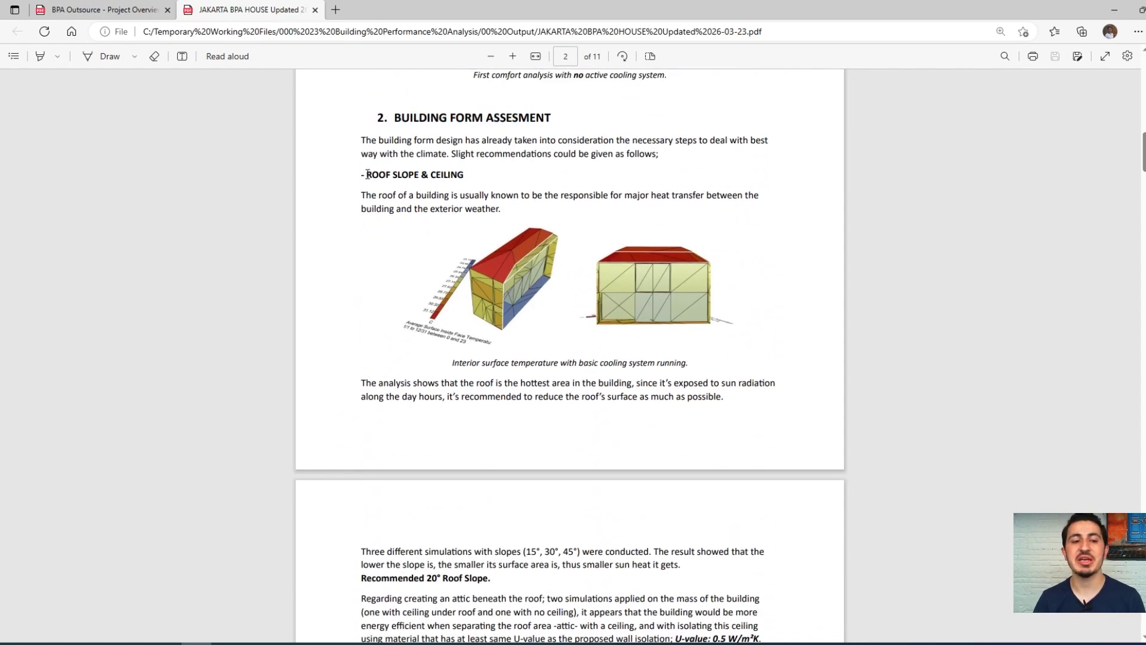
{"action": "left_click_drag", "start_coordinate": [368, 174], "coordinate": [439, 175]}
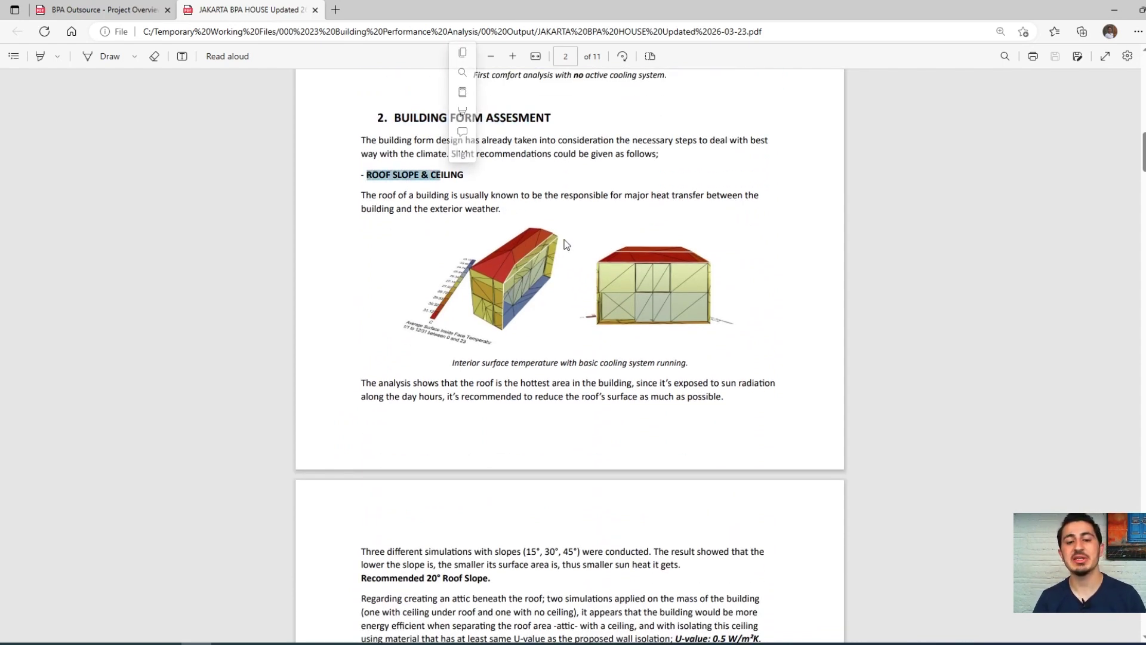
Highlight the attic comparison results table and its 107 kWh/m2 result.
{"action": "scroll", "coordinate": [573, 249], "scroll_direction": "down", "scroll_amount": 5}
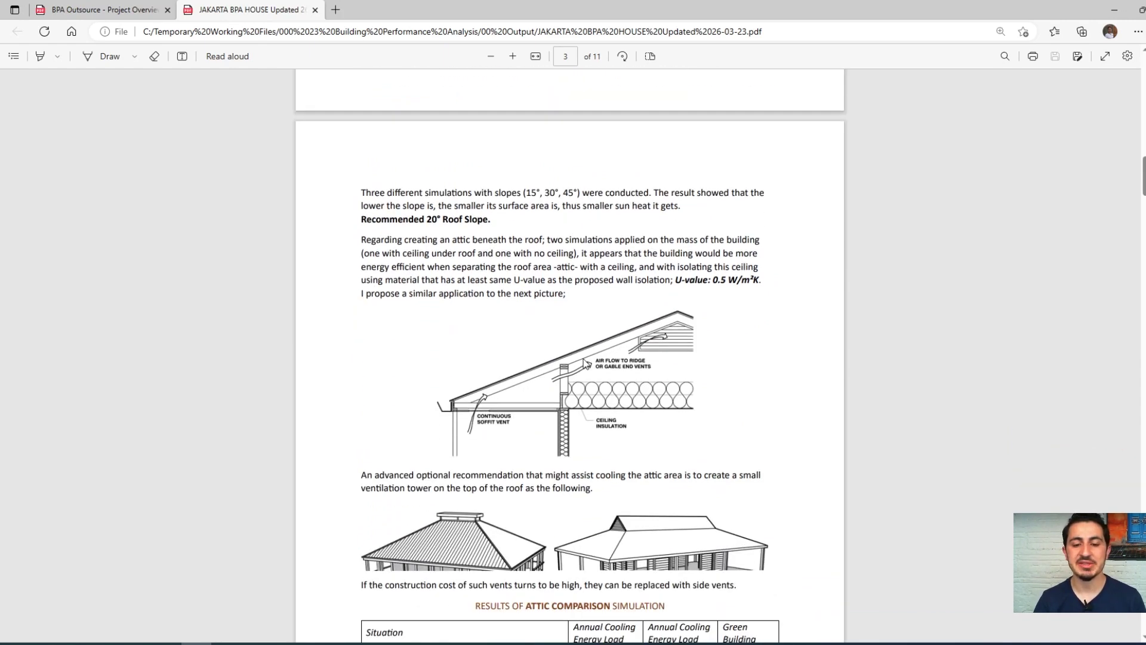
{"action": "scroll", "coordinate": [587, 364], "scroll_direction": "down", "scroll_amount": 2}
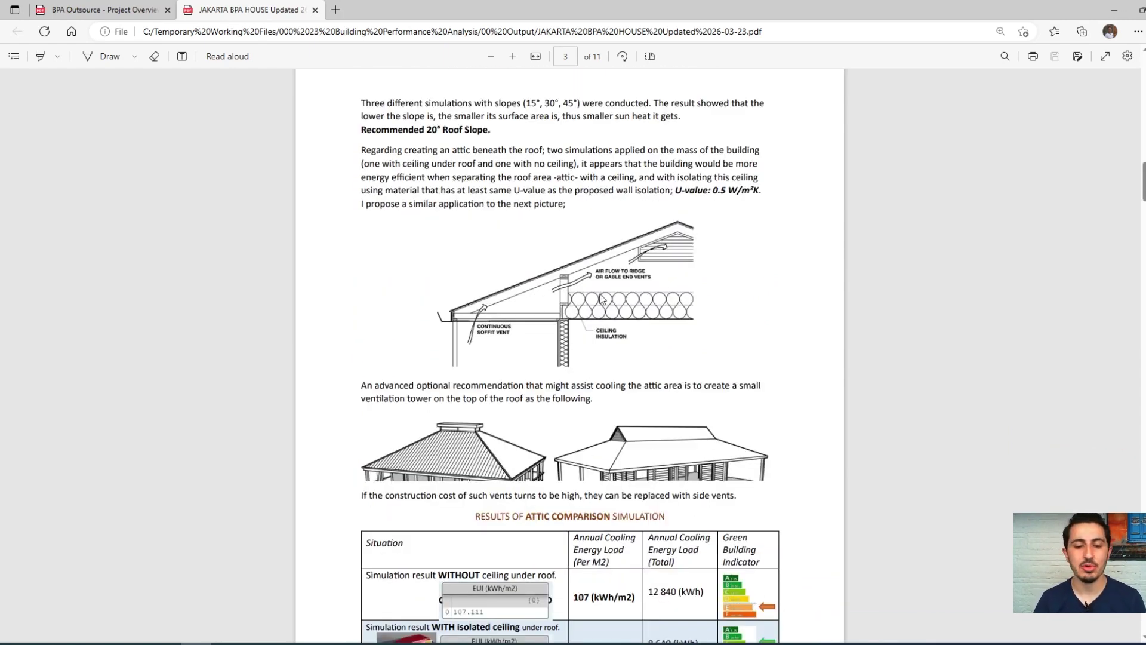
{"action": "scroll", "coordinate": [601, 300], "scroll_direction": "down", "scroll_amount": 3}
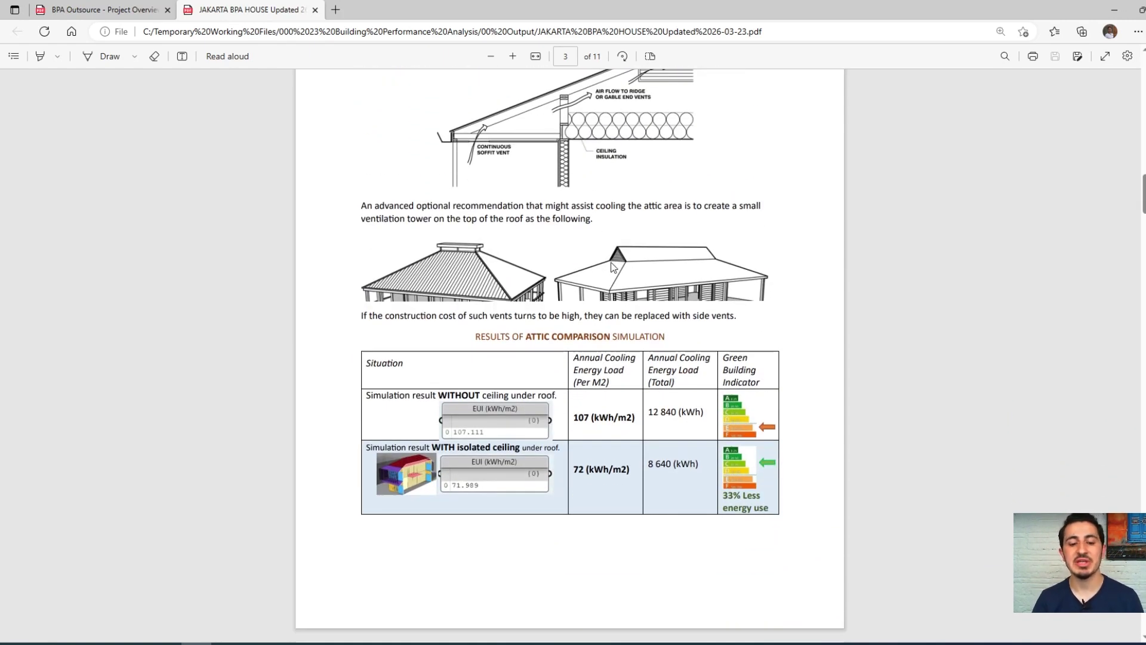
{"action": "scroll", "coordinate": [603, 371], "scroll_direction": "down", "scroll_amount": 2}
{"action": "left_click_drag", "start_coordinate": [371, 272], "coordinate": [753, 391]}
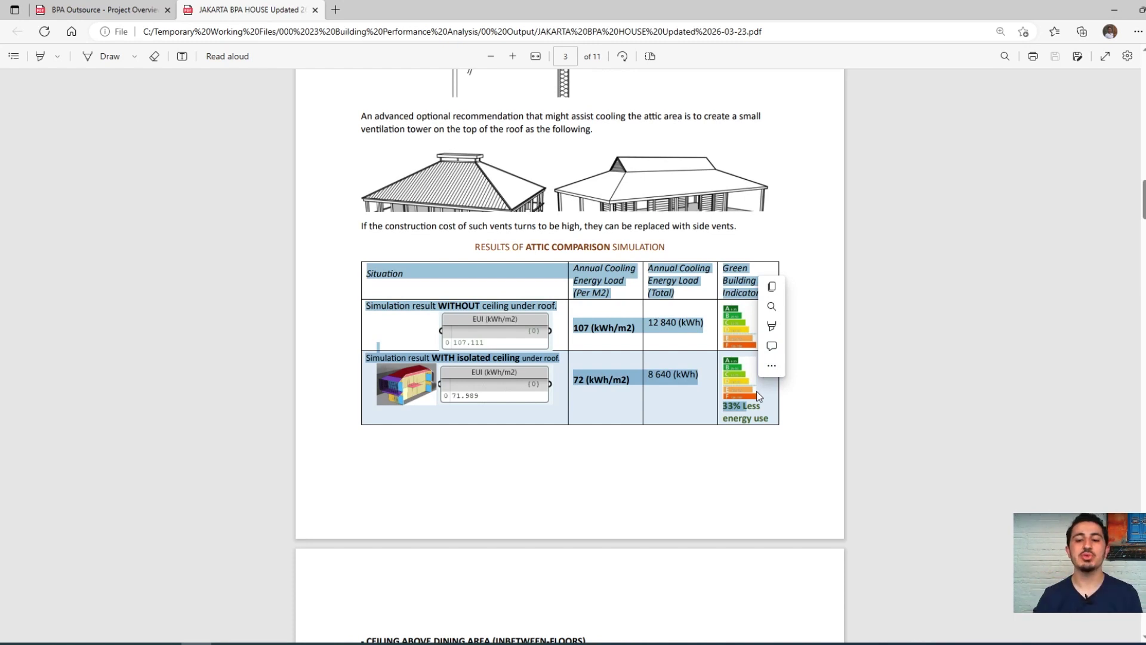
{"action": "left_click", "coordinate": [457, 308]}
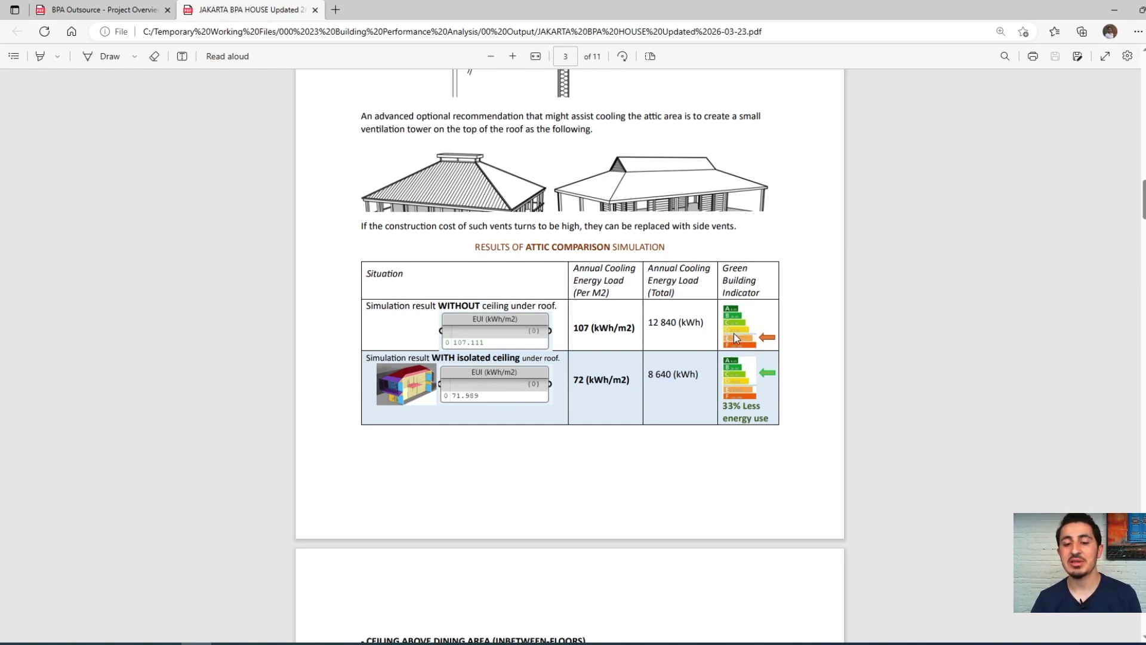
{"action": "double_click", "coordinate": [571, 330]}
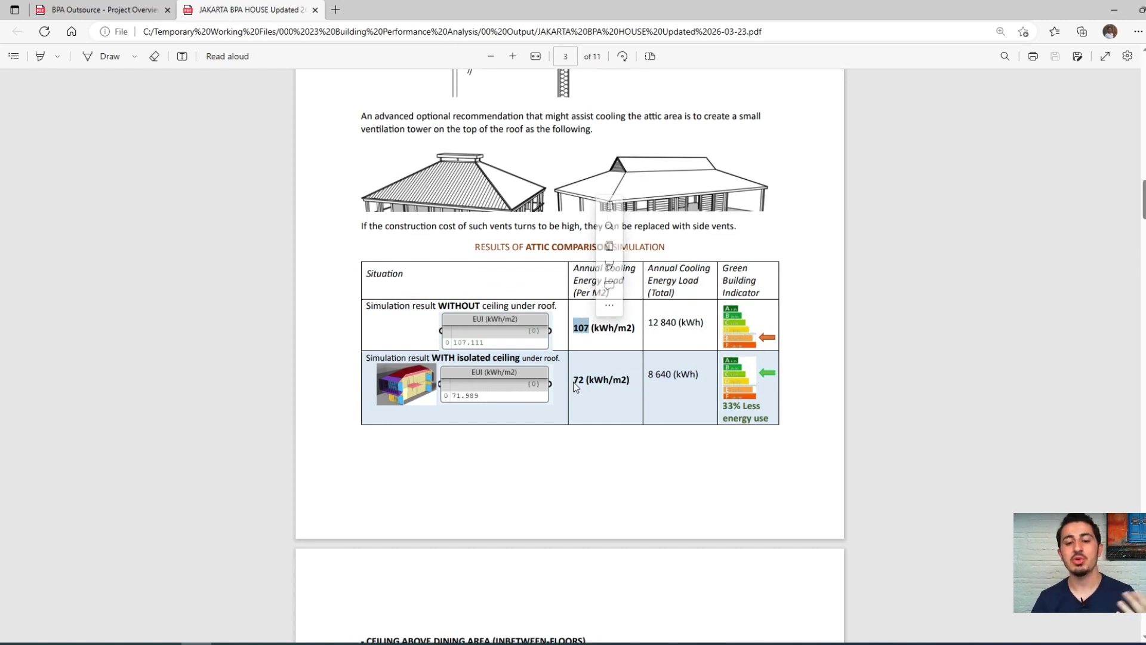
{"action": "left_click", "coordinate": [582, 370]}
Scroll on to section 3. BUILDING MATERIALS on page 5.
{"action": "scroll", "coordinate": [589, 309], "scroll_direction": "down", "scroll_amount": 5}
{"action": "scroll", "coordinate": [676, 336], "scroll_direction": "down", "scroll_amount": 6}
{"action": "scroll", "coordinate": [681, 339], "scroll_direction": "down", "scroll_amount": 8}
{"action": "scroll", "coordinate": [679, 338], "scroll_direction": "down", "scroll_amount": 2}
{"action": "left_click_drag", "start_coordinate": [394, 153], "coordinate": [488, 155]}
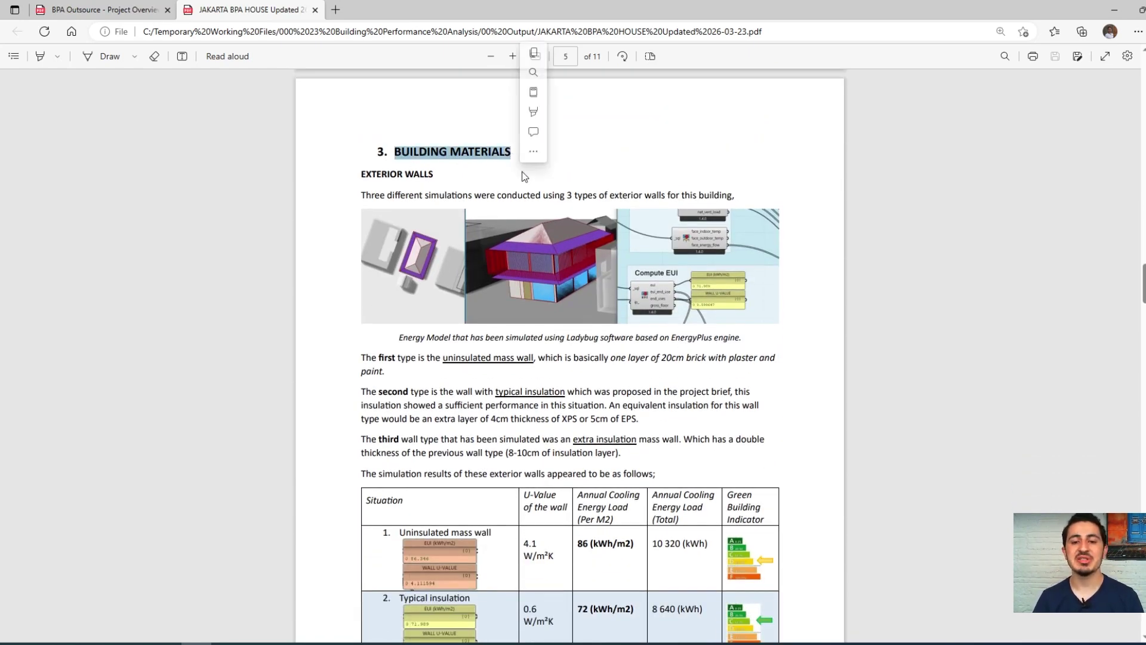
{"action": "scroll", "coordinate": [460, 339], "scroll_direction": "down", "scroll_amount": 3}
{"action": "left_click_drag", "start_coordinate": [401, 352], "coordinate": [703, 495]}
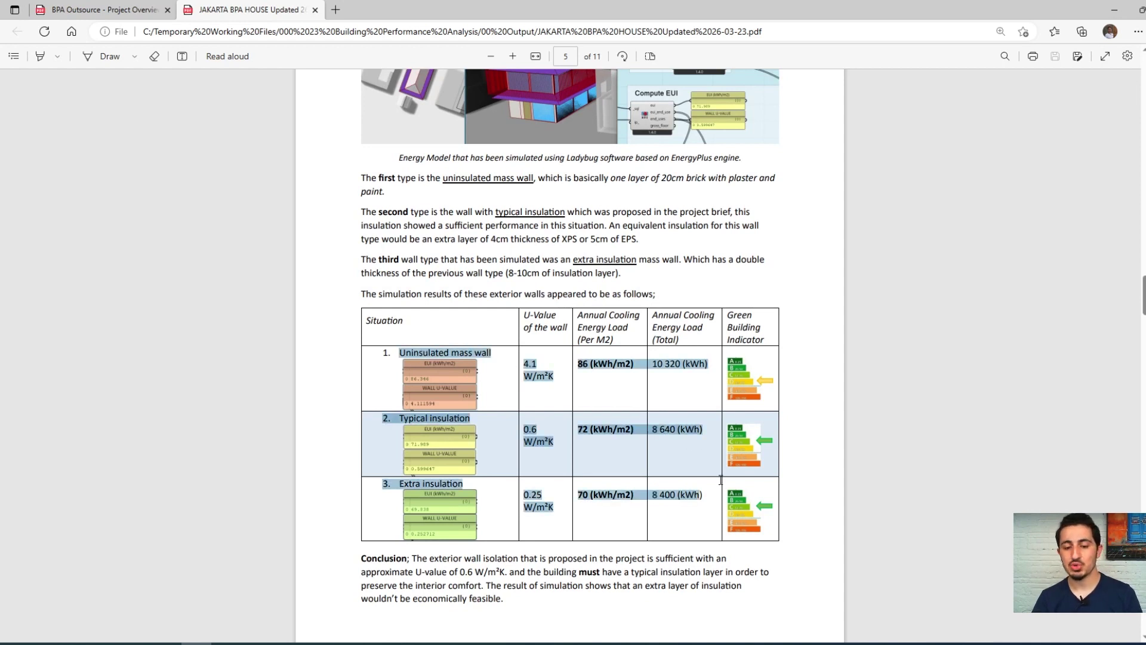
{"action": "left_click", "coordinate": [710, 378]}
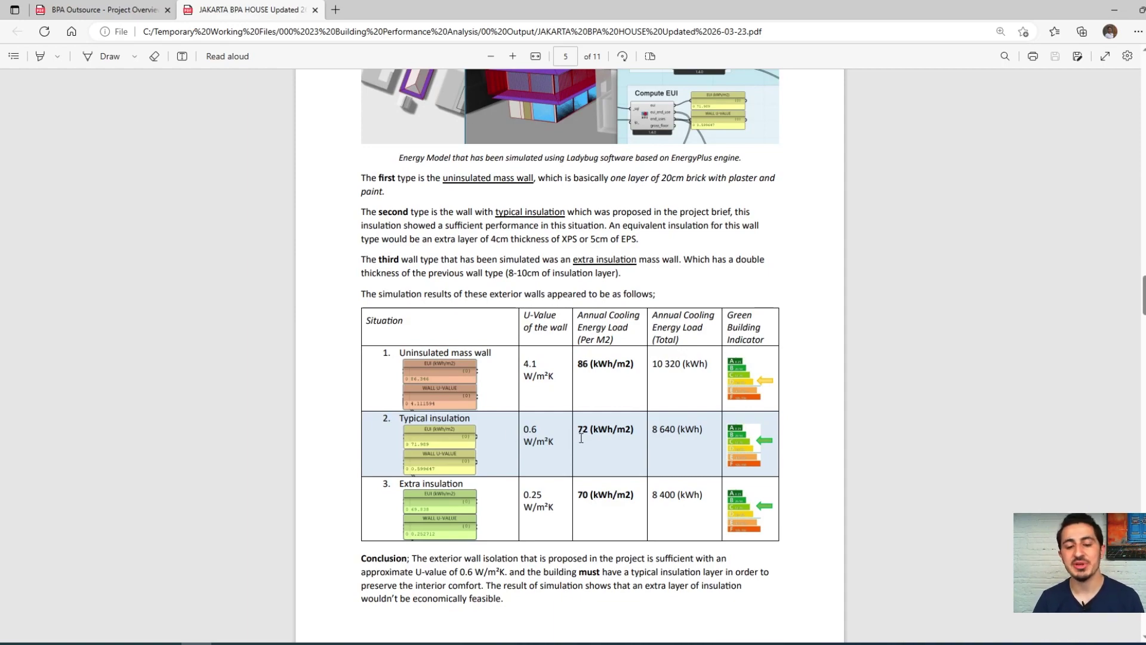
{"action": "scroll", "coordinate": [579, 437], "scroll_direction": "down", "scroll_amount": 8}
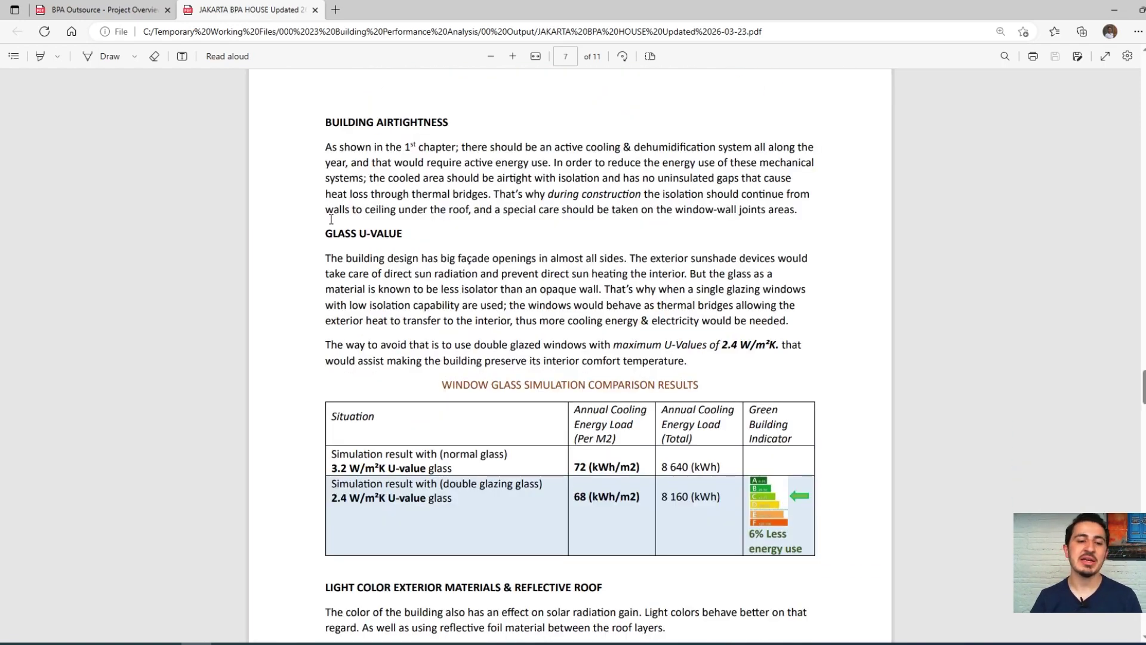
{"action": "scroll", "coordinate": [334, 179], "scroll_direction": "down", "scroll_amount": 3}
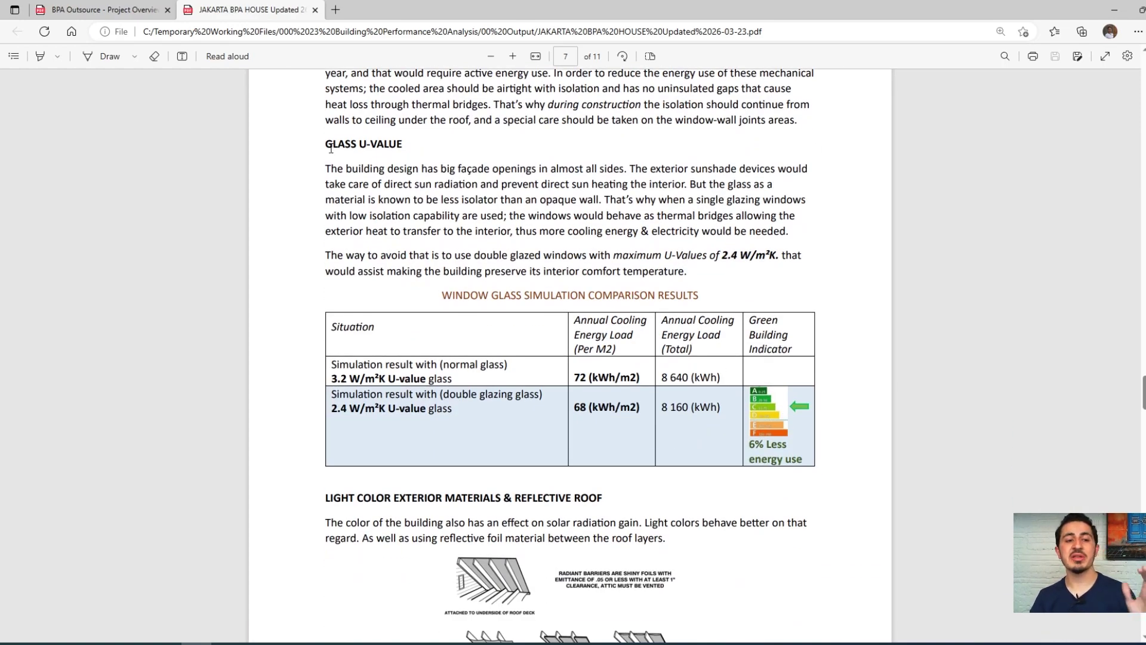
{"action": "left_click_drag", "start_coordinate": [335, 150], "coordinate": [403, 147]}
{"action": "right_click", "coordinate": [382, 147]}
{"action": "left_click", "coordinate": [512, 218]}
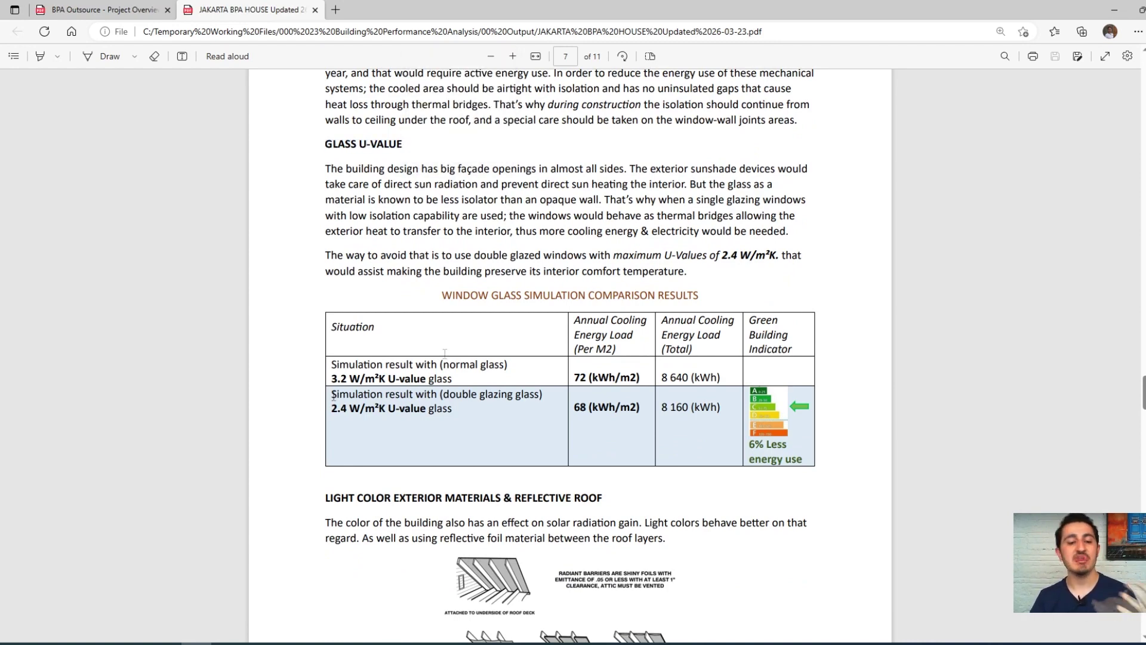
{"action": "left_click_drag", "start_coordinate": [334, 394], "coordinate": [465, 412]}
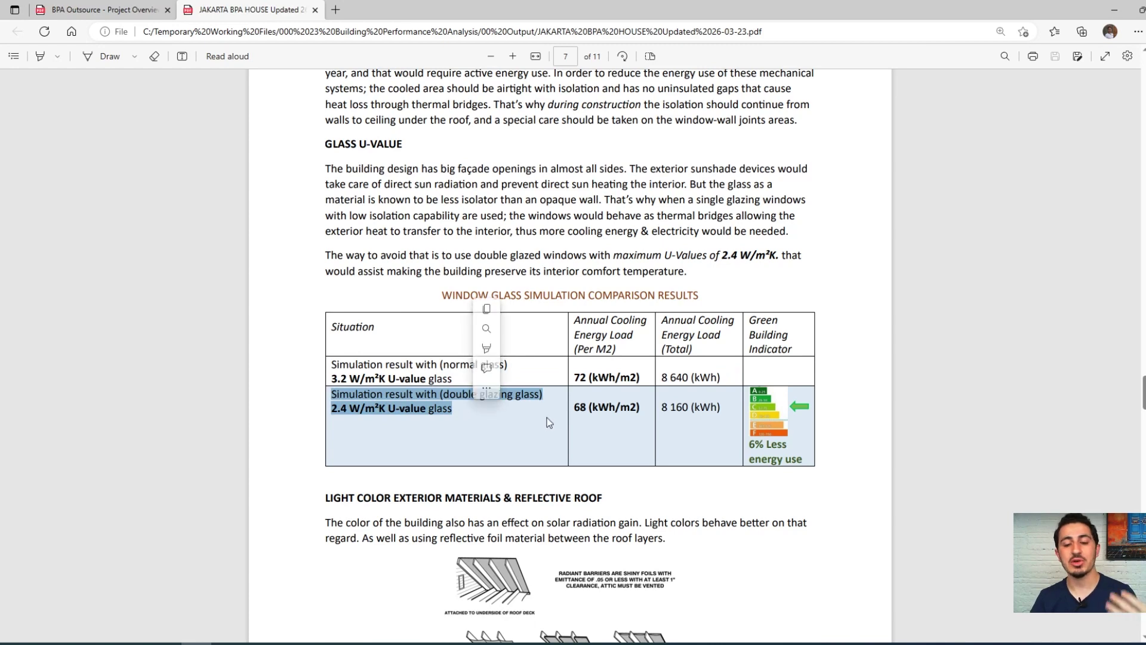
{"action": "left_click", "coordinate": [644, 420]}
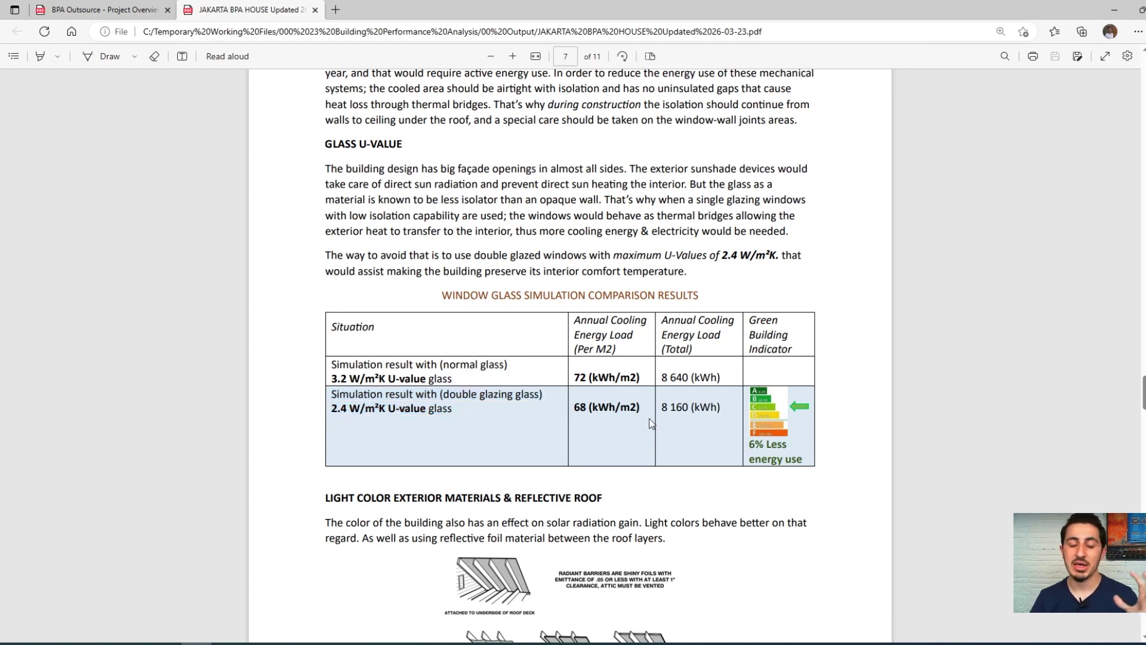
Scroll through page 8's HVAC comparison table and wind images to page 9's Window Positioning & Openings.
{"action": "scroll", "coordinate": [650, 423], "scroll_direction": "down", "scroll_amount": 10}
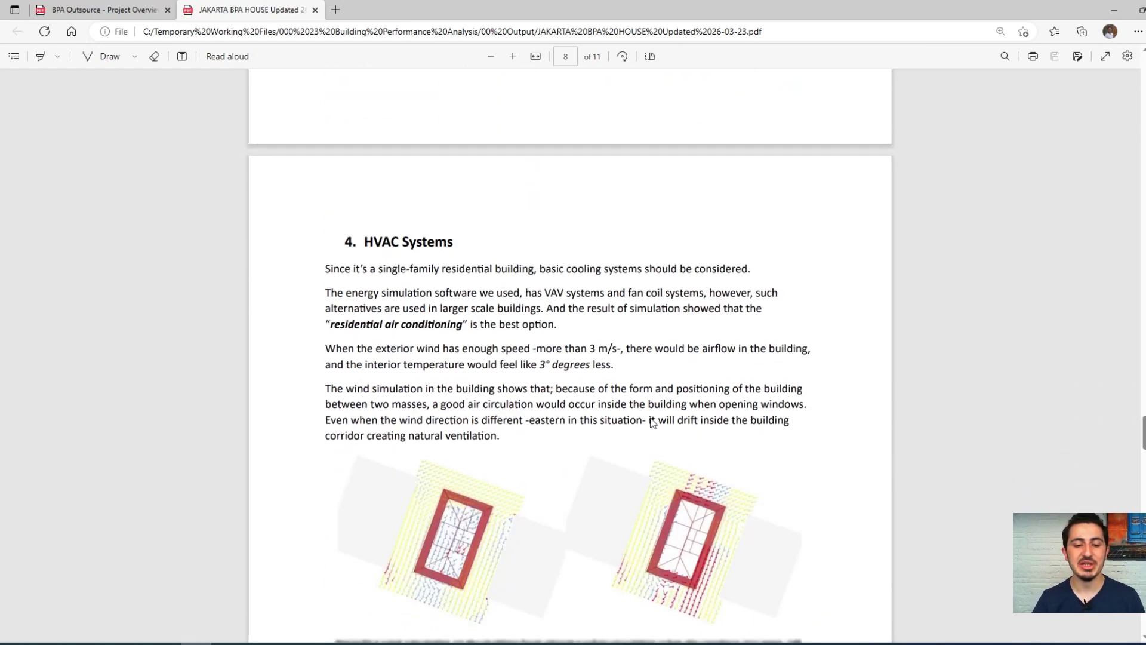
{"action": "scroll", "coordinate": [644, 348], "scroll_direction": "down", "scroll_amount": 2}
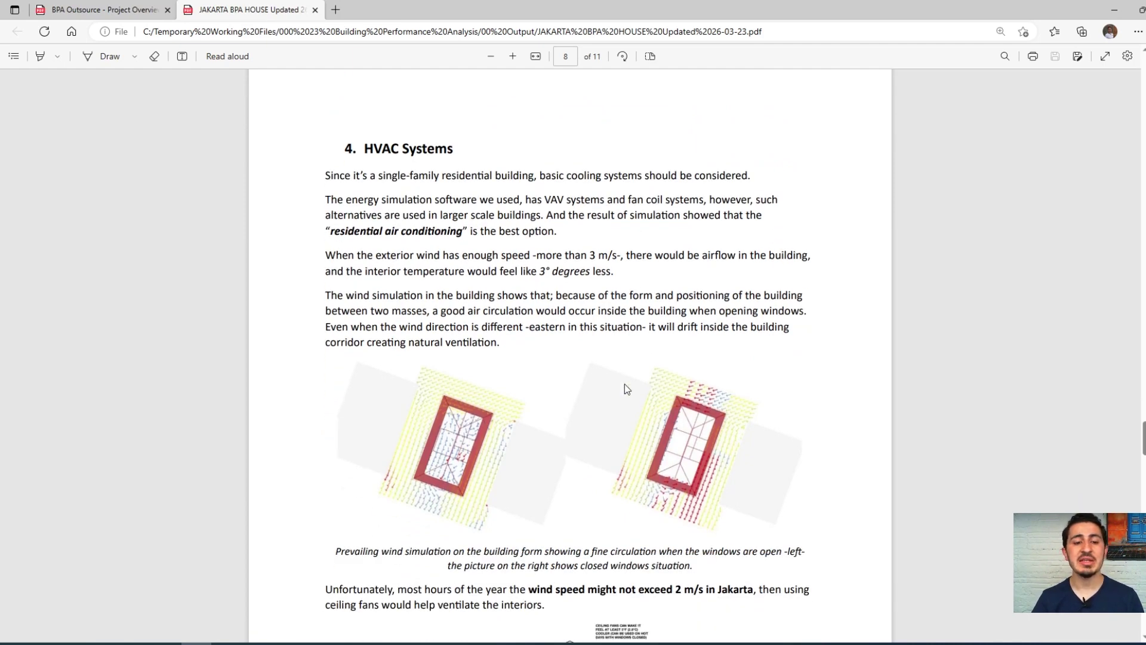
{"action": "scroll", "coordinate": [561, 412], "scroll_direction": "down", "scroll_amount": 2}
{"action": "scroll", "coordinate": [582, 386], "scroll_direction": "up", "scroll_amount": 2, "text": "ctrl"}
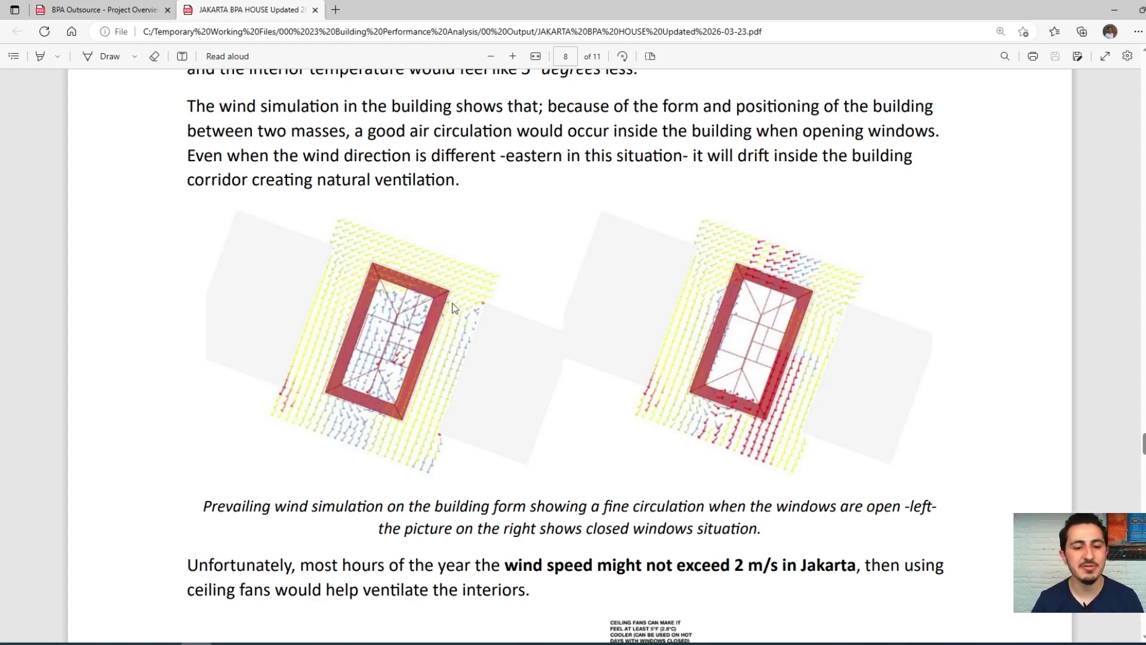
{"action": "scroll", "coordinate": [563, 315], "scroll_direction": "down", "scroll_amount": 2, "text": "ctrl"}
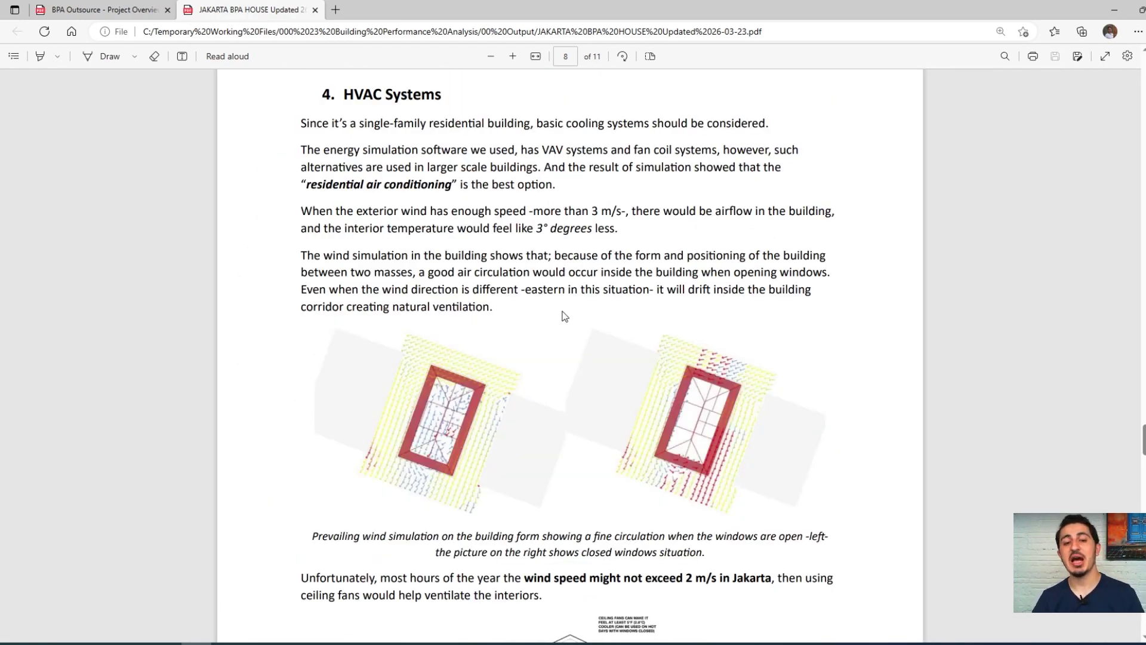
{"action": "scroll", "coordinate": [563, 315], "scroll_direction": "down", "scroll_amount": 8}
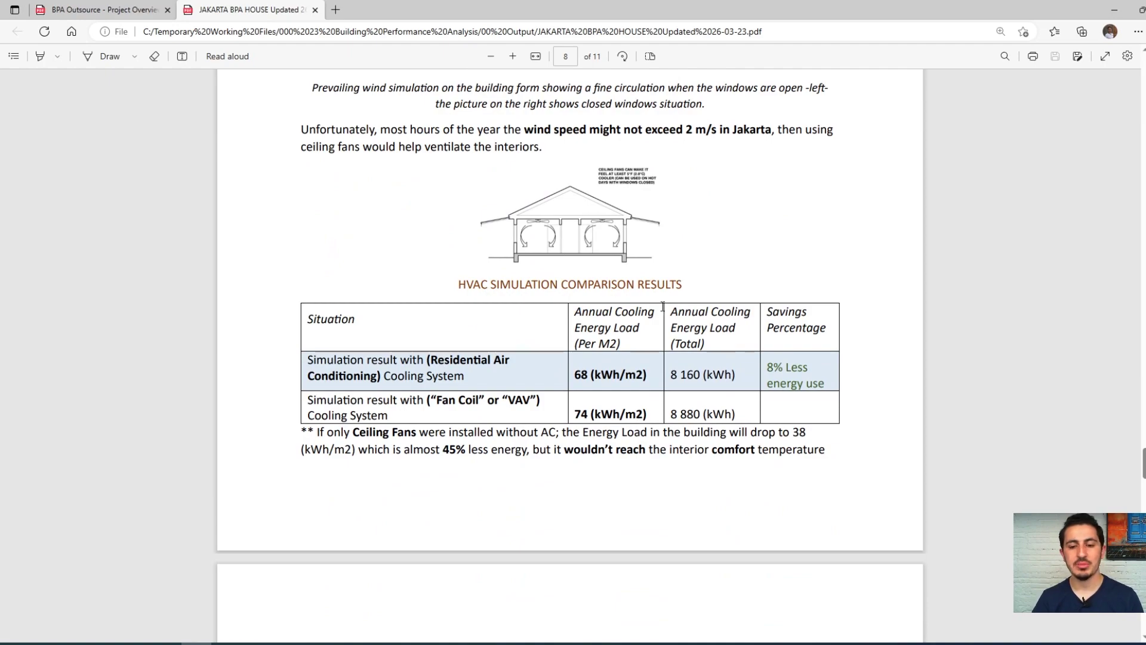
{"action": "scroll", "coordinate": [550, 311], "scroll_direction": "down", "scroll_amount": 6}
{"action": "scroll", "coordinate": [566, 317], "scroll_direction": "down", "scroll_amount": 3}
{"action": "scroll", "coordinate": [618, 350], "scroll_direction": "up", "scroll_amount": 2}
Scroll through Rain Catchment and Lighting to page 10's 30-60 Lux daylight results table.
{"action": "scroll", "coordinate": [601, 334], "scroll_direction": "down", "scroll_amount": 2}
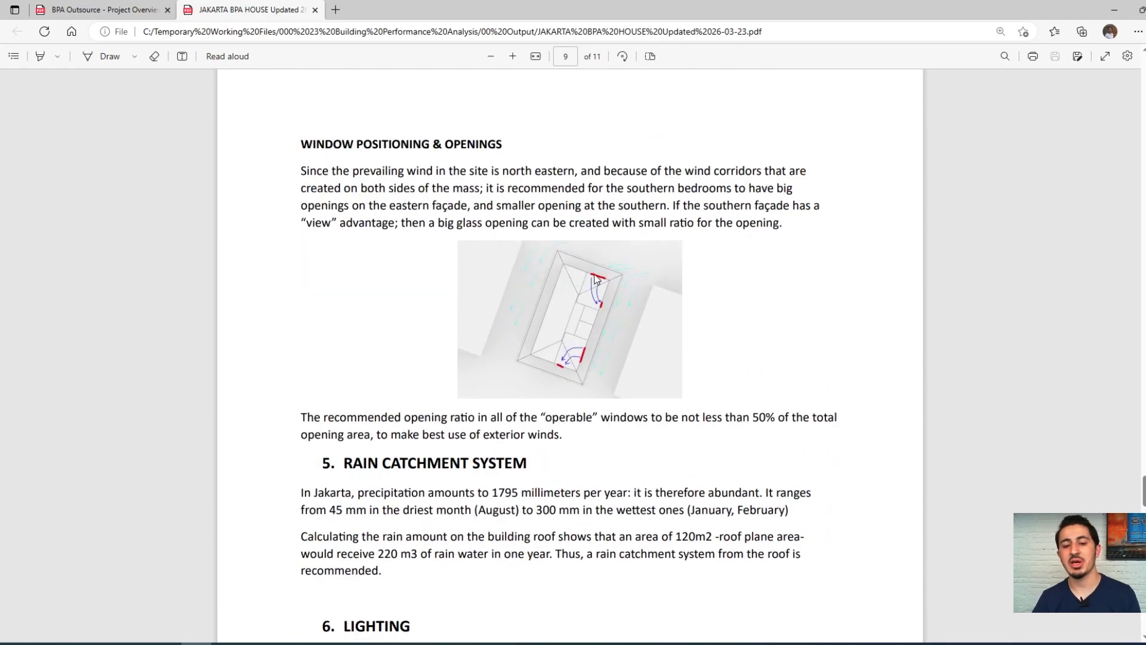
{"action": "scroll", "coordinate": [604, 299], "scroll_direction": "down", "scroll_amount": 6}
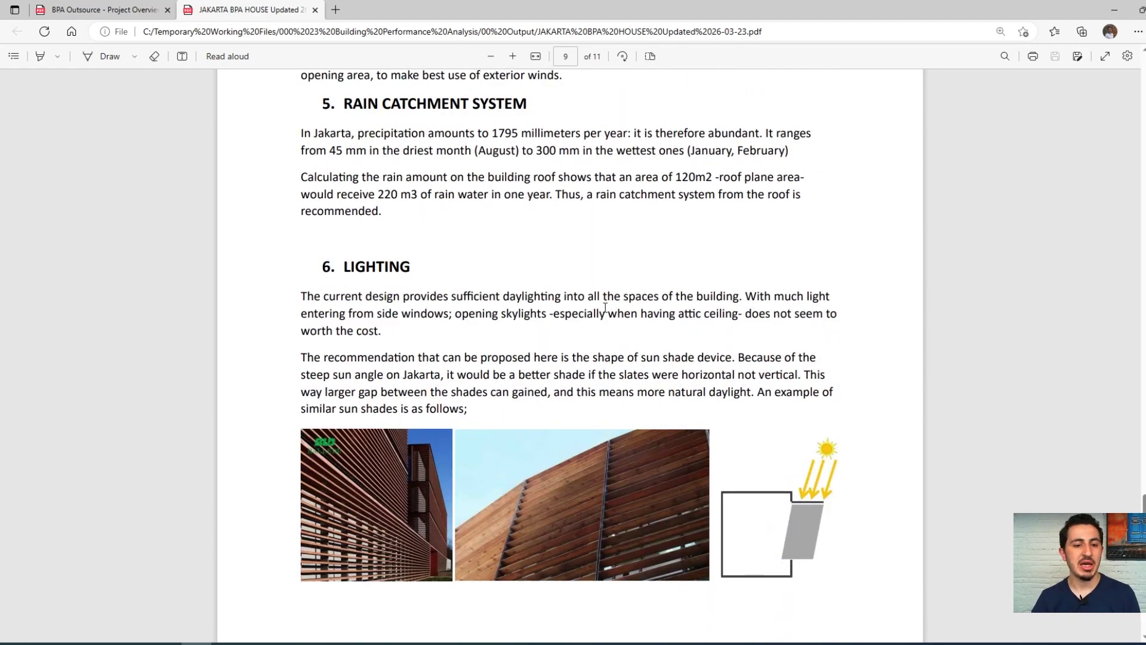
{"action": "scroll", "coordinate": [412, 202], "scroll_direction": "down", "scroll_amount": 2}
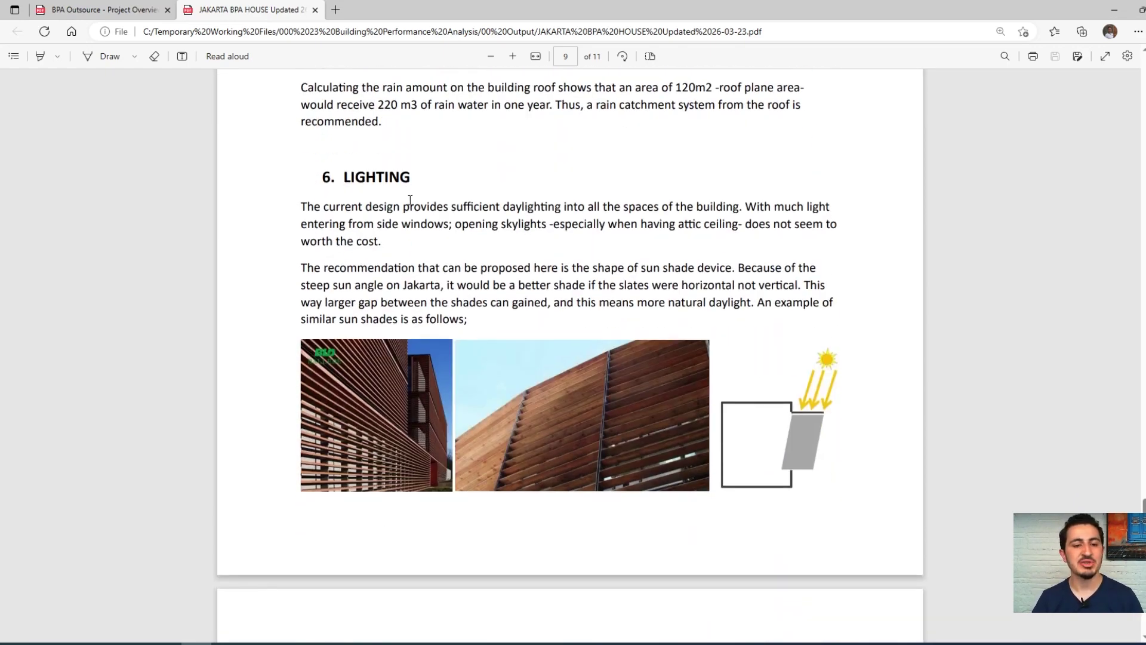
{"action": "scroll", "coordinate": [418, 203], "scroll_direction": "down", "scroll_amount": 4}
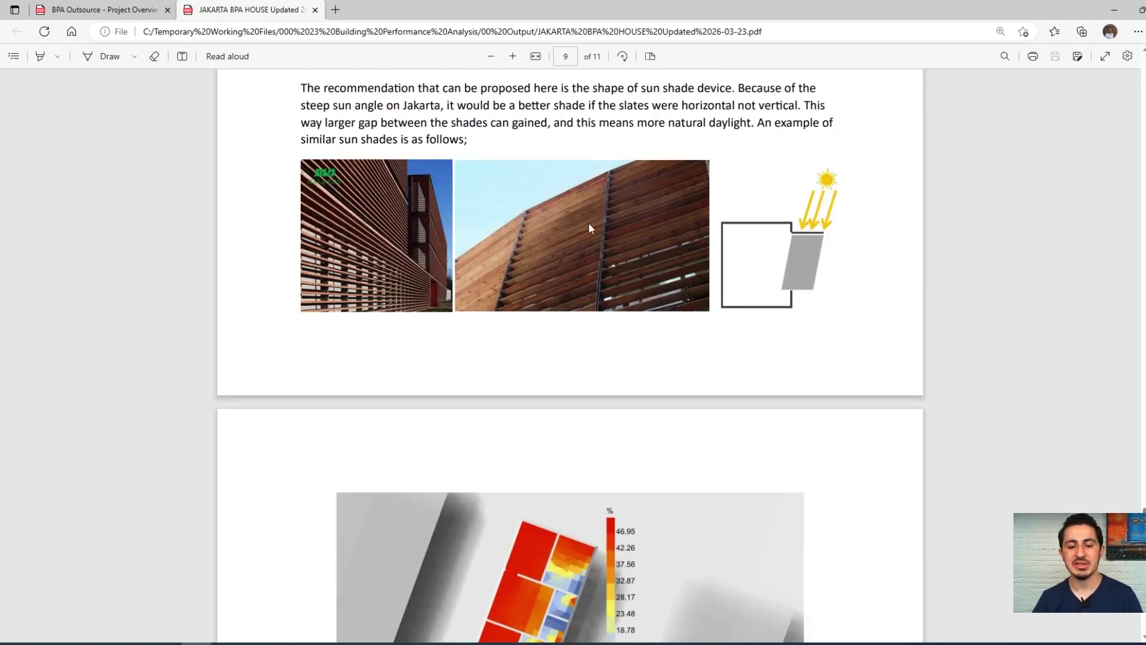
{"action": "scroll", "coordinate": [591, 239], "scroll_direction": "down", "scroll_amount": 5}
{"action": "scroll", "coordinate": [553, 291], "scroll_direction": "down", "scroll_amount": 2}
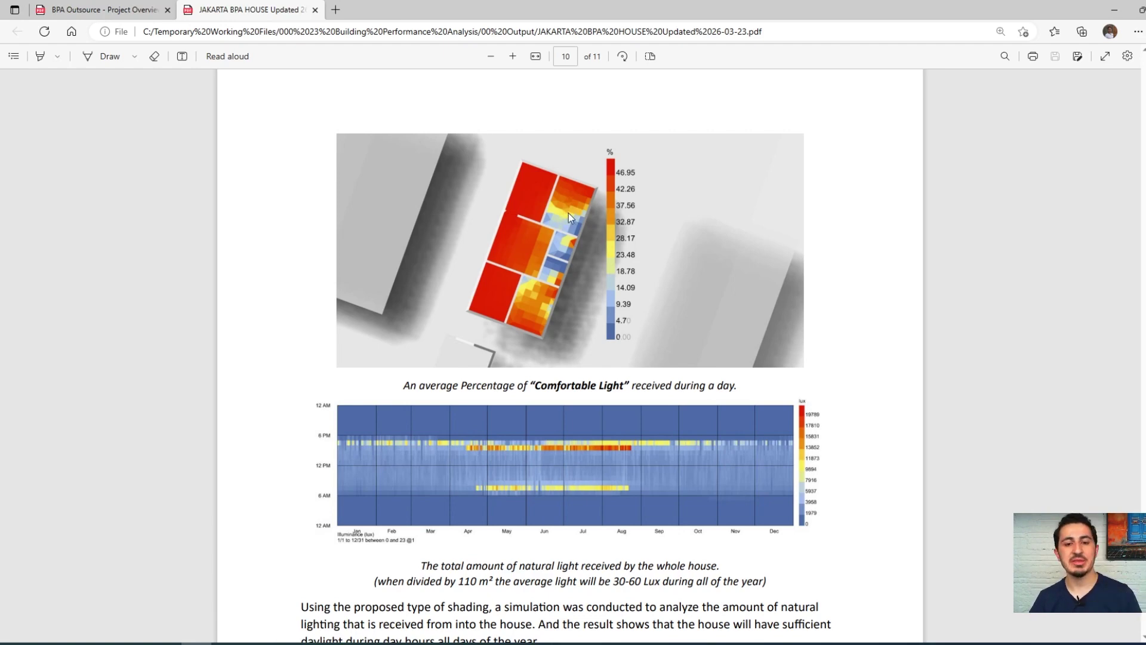
{"action": "scroll", "coordinate": [567, 215], "scroll_direction": "down", "scroll_amount": 6}
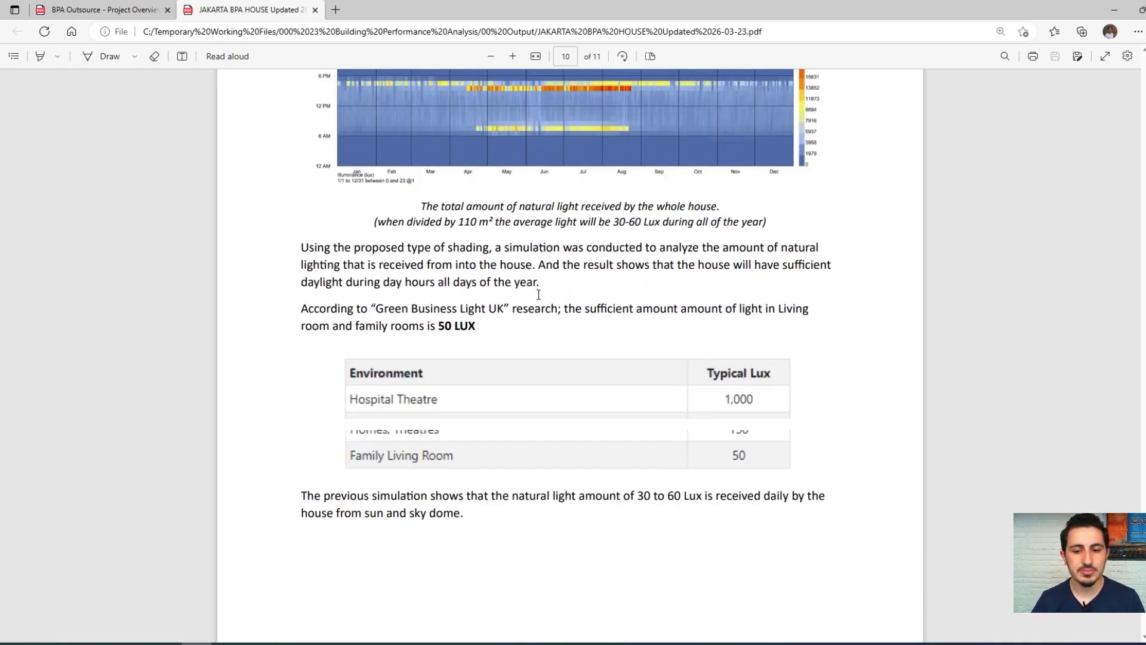
Highlight page 11's PV gain table and the South row's 1500 kWh/year gain.
{"action": "scroll", "coordinate": [538, 295], "scroll_direction": "down", "scroll_amount": 9}
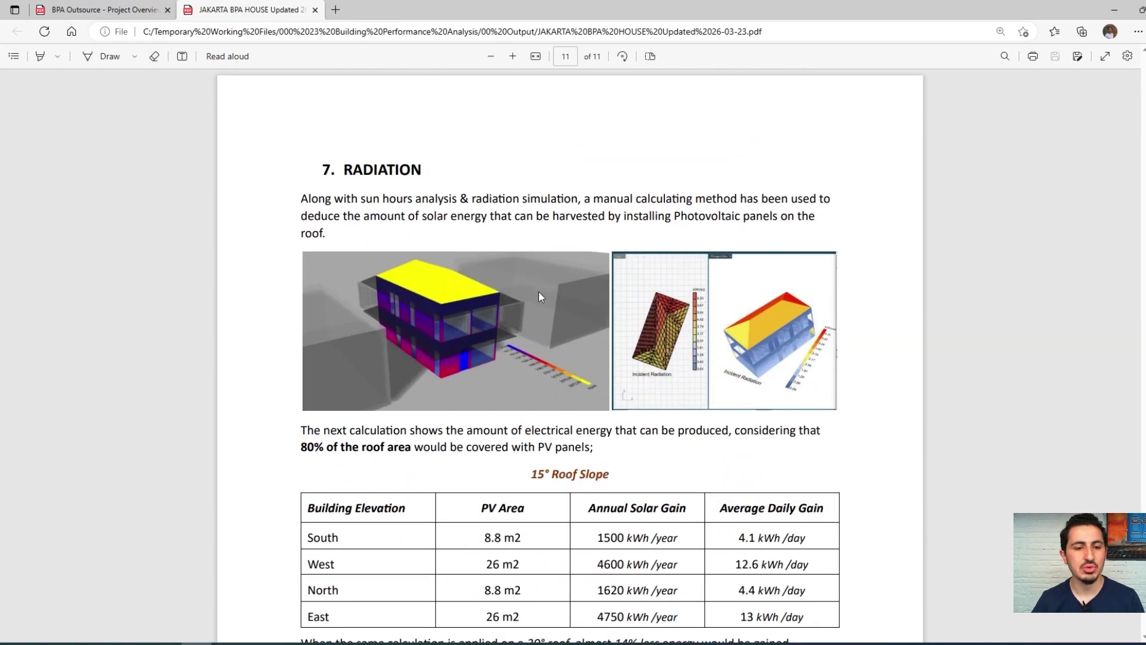
{"action": "scroll", "coordinate": [539, 296], "scroll_direction": "down", "scroll_amount": 2}
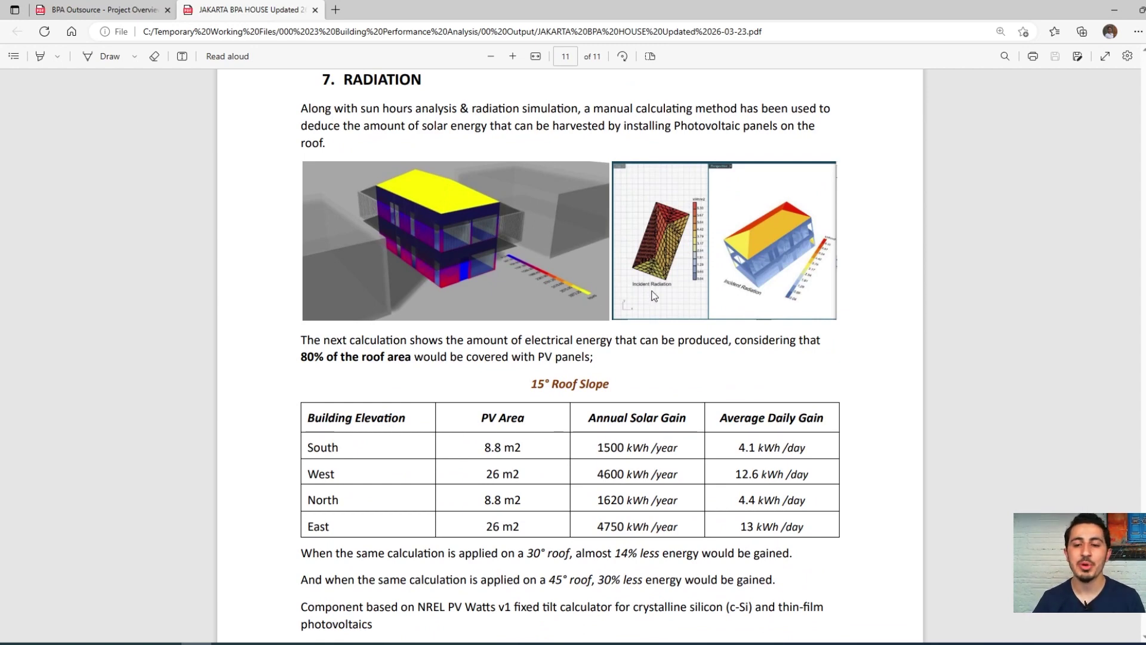
{"action": "scroll", "coordinate": [579, 289], "scroll_direction": "down", "scroll_amount": 2}
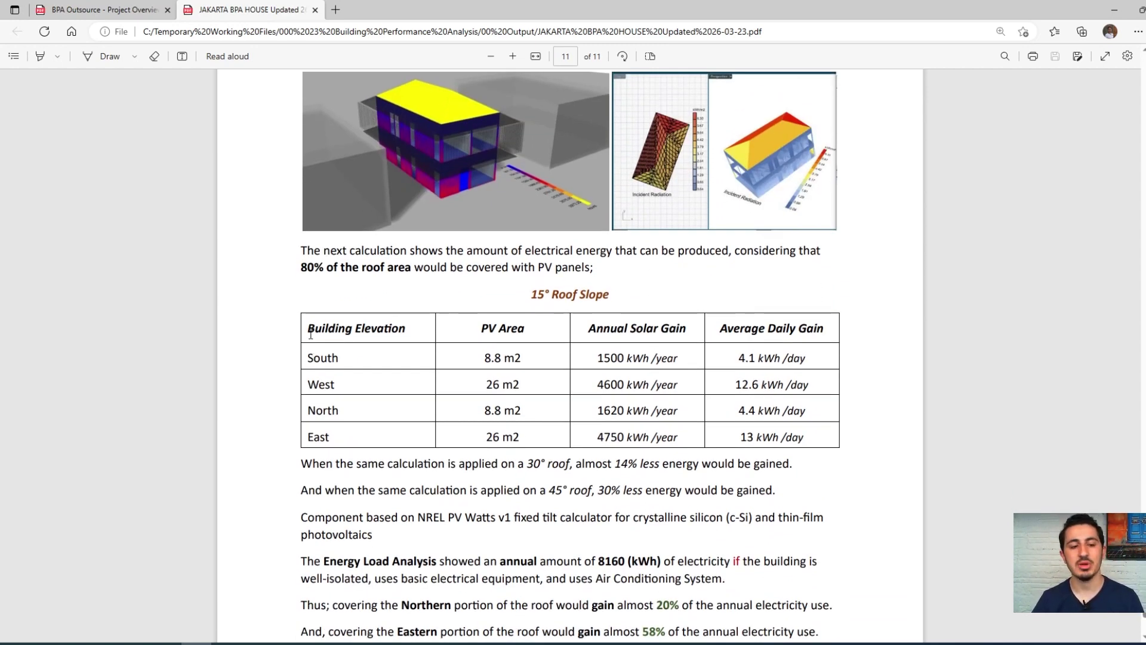
{"action": "left_click_drag", "start_coordinate": [307, 326], "coordinate": [810, 437]}
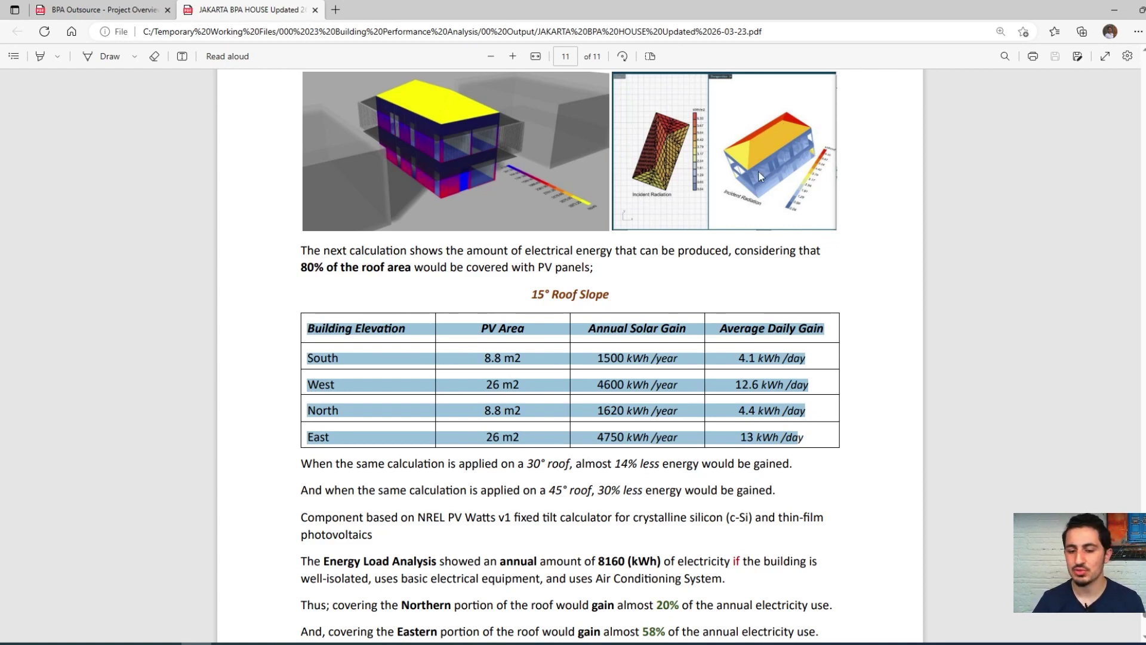
{"action": "left_click", "coordinate": [732, 376]}
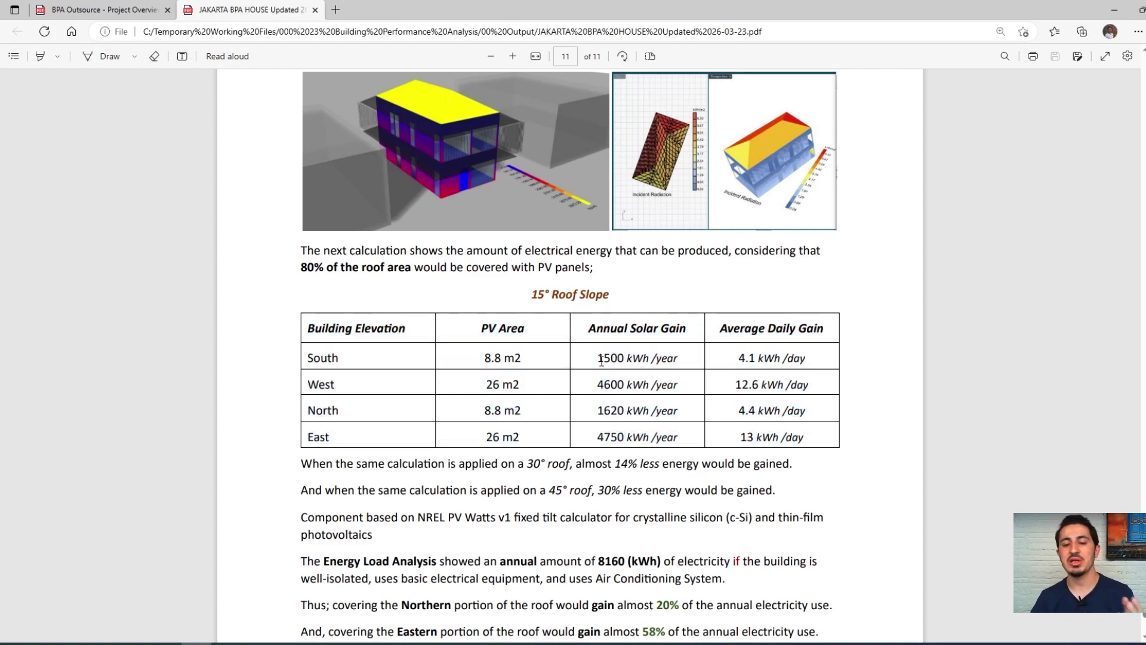
{"action": "left_click_drag", "start_coordinate": [596, 358], "coordinate": [678, 360]}
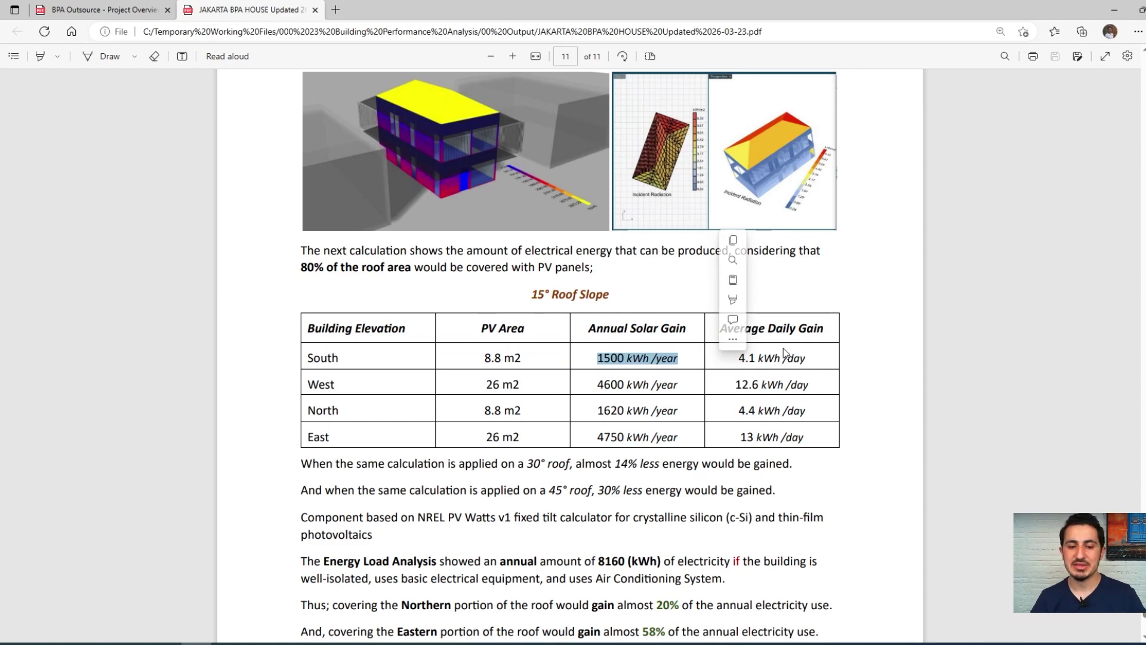
{"action": "left_click", "coordinate": [790, 361]}
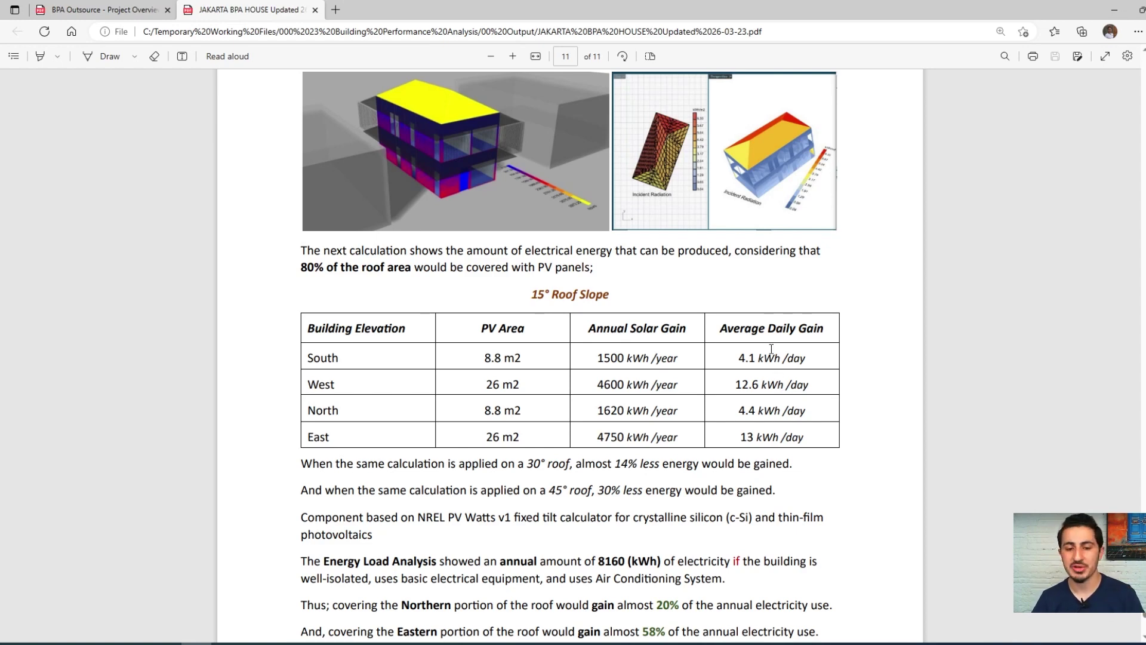
Highlight the Eastern roof summary sentences and the A CLASS energy rating.
{"action": "scroll", "coordinate": [770, 349], "scroll_direction": "down", "scroll_amount": 5}
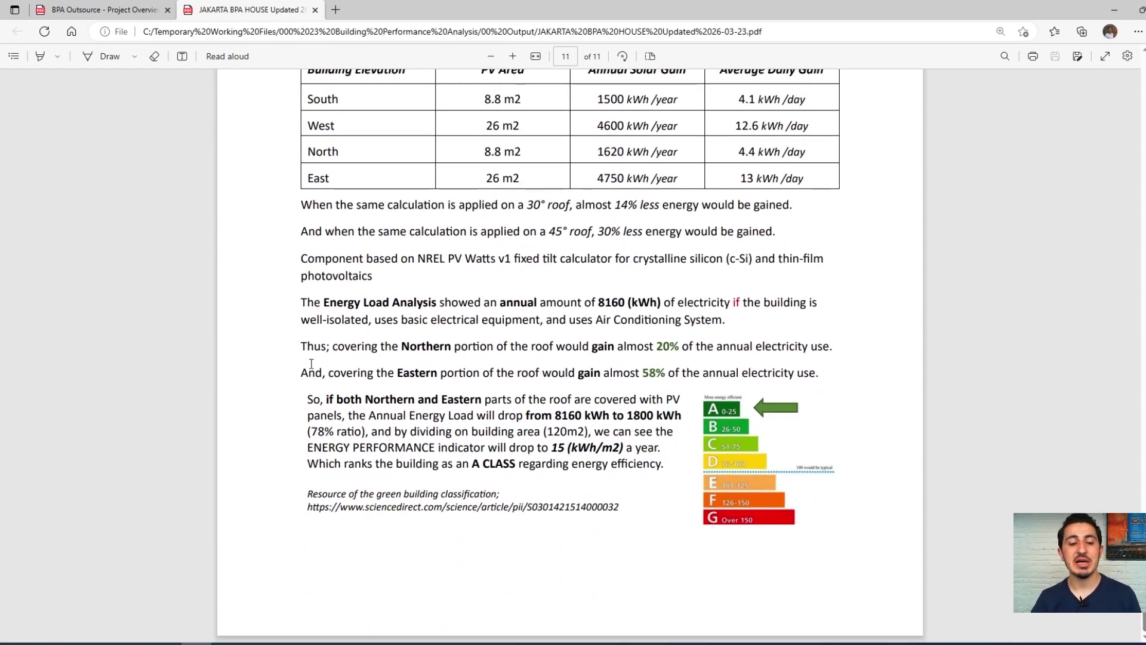
{"action": "left_click_drag", "start_coordinate": [299, 368], "coordinate": [728, 450]}
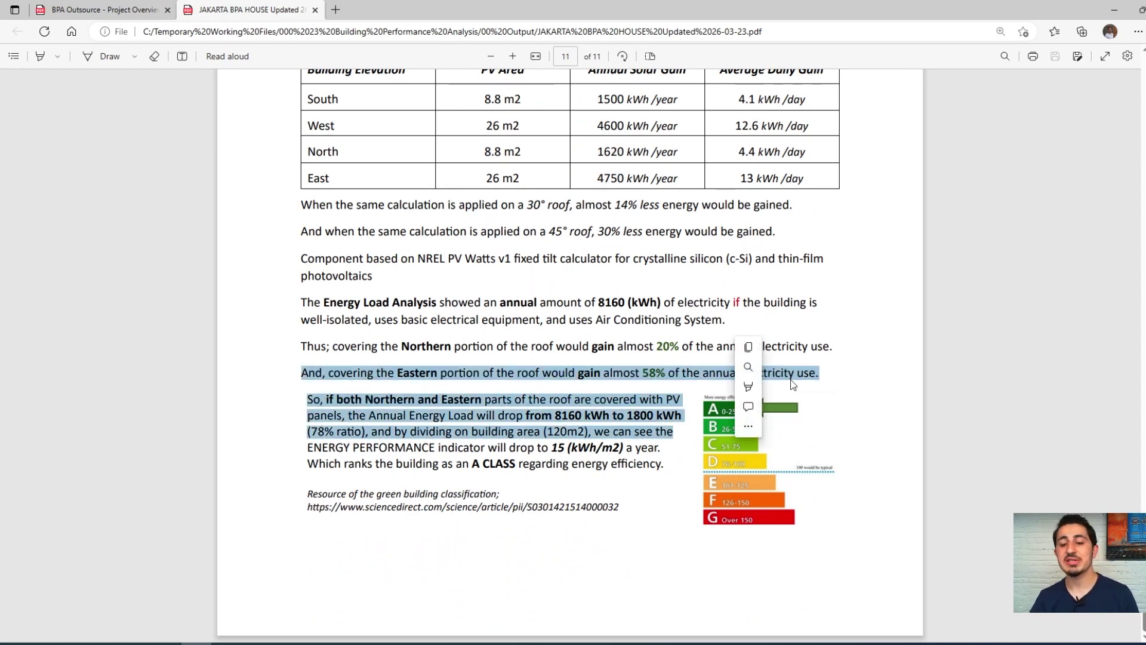
{"action": "left_click_drag", "start_coordinate": [469, 464], "coordinate": [497, 467]}
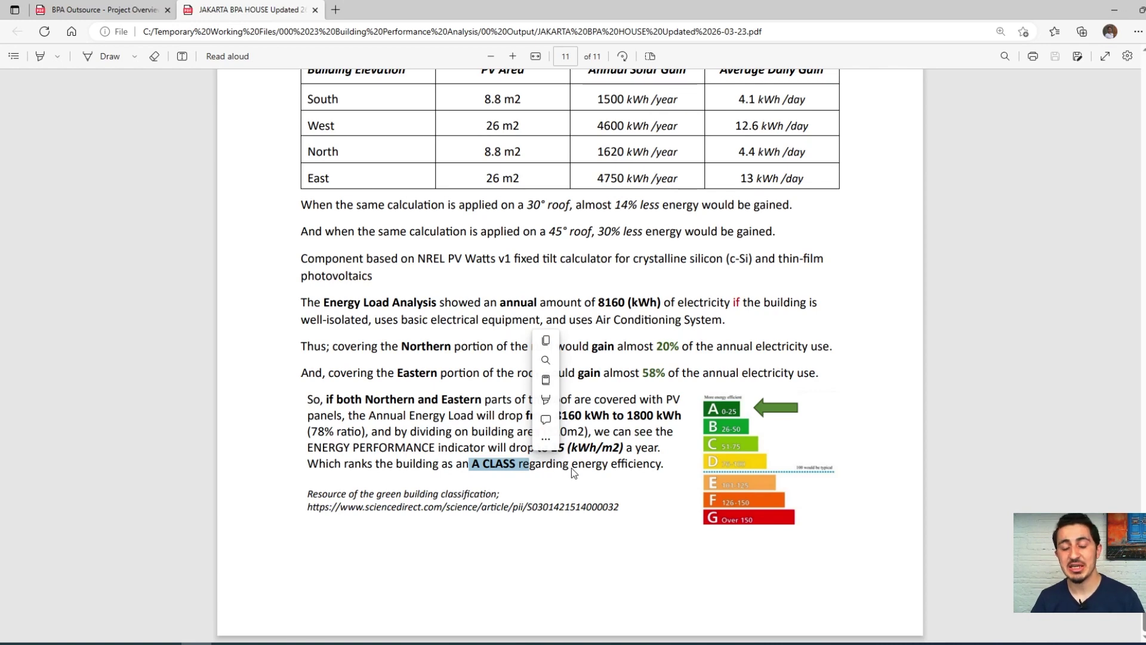
{"action": "left_click", "coordinate": [607, 460]}
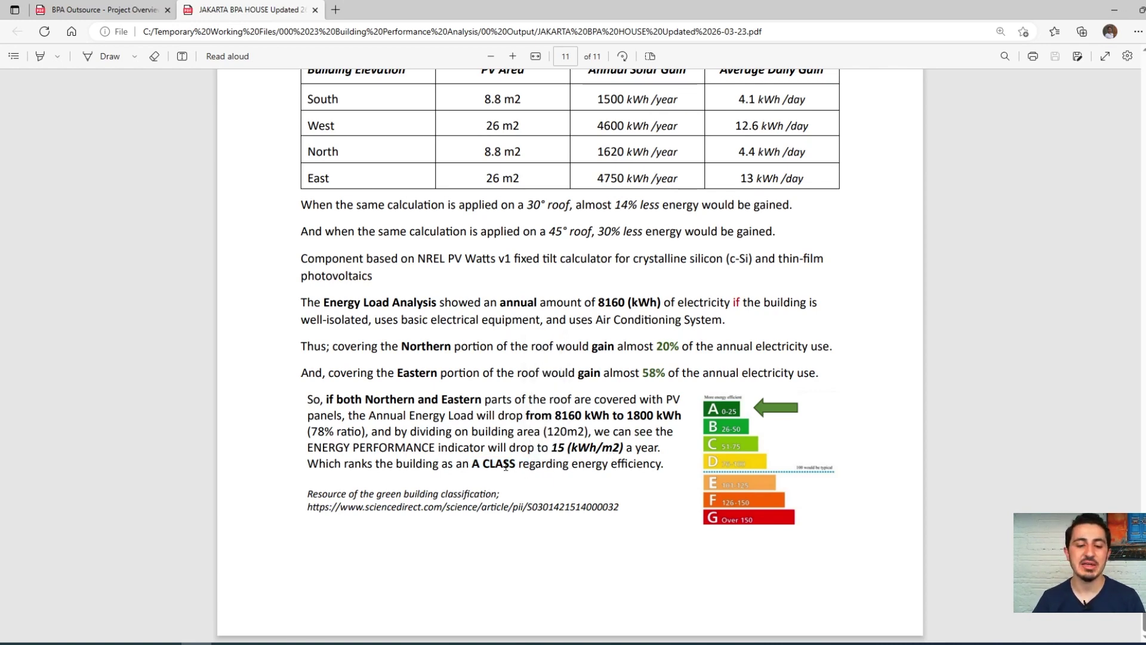
Switch to the Rhino energy model and zoom onto the selected building with ZS.
{"action": "key", "text": "alt+Tab"}
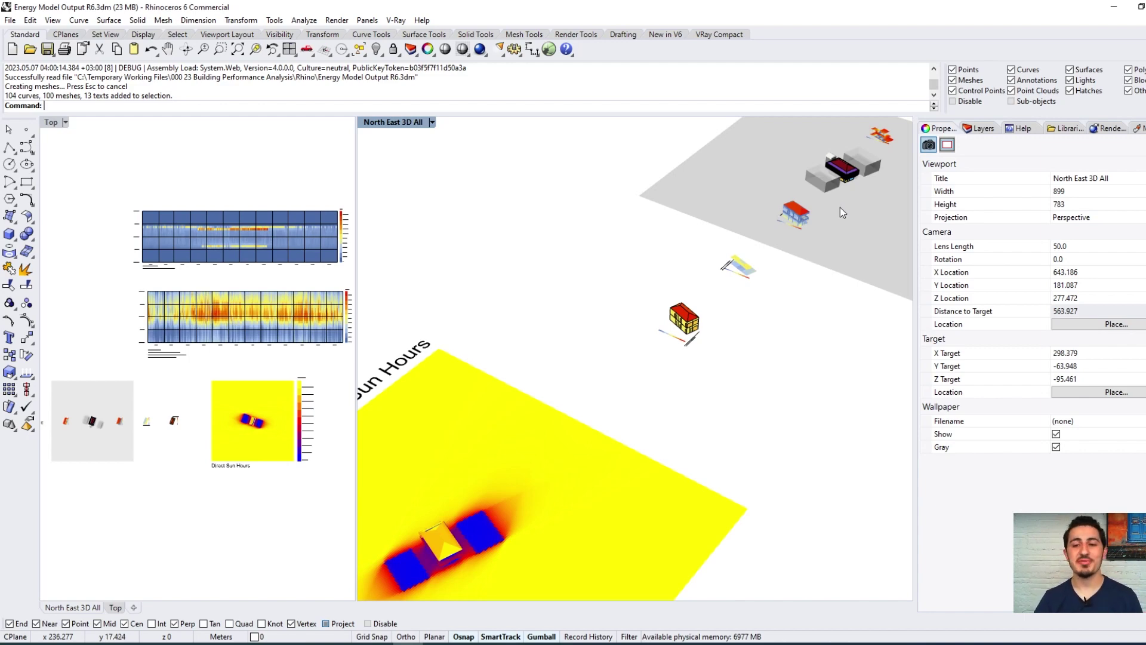
{"action": "type", "text": "Zas"}
{"action": "key", "text": "Return"}
{"action": "type", "text": "ZS"}
{"action": "key", "text": "Return"}
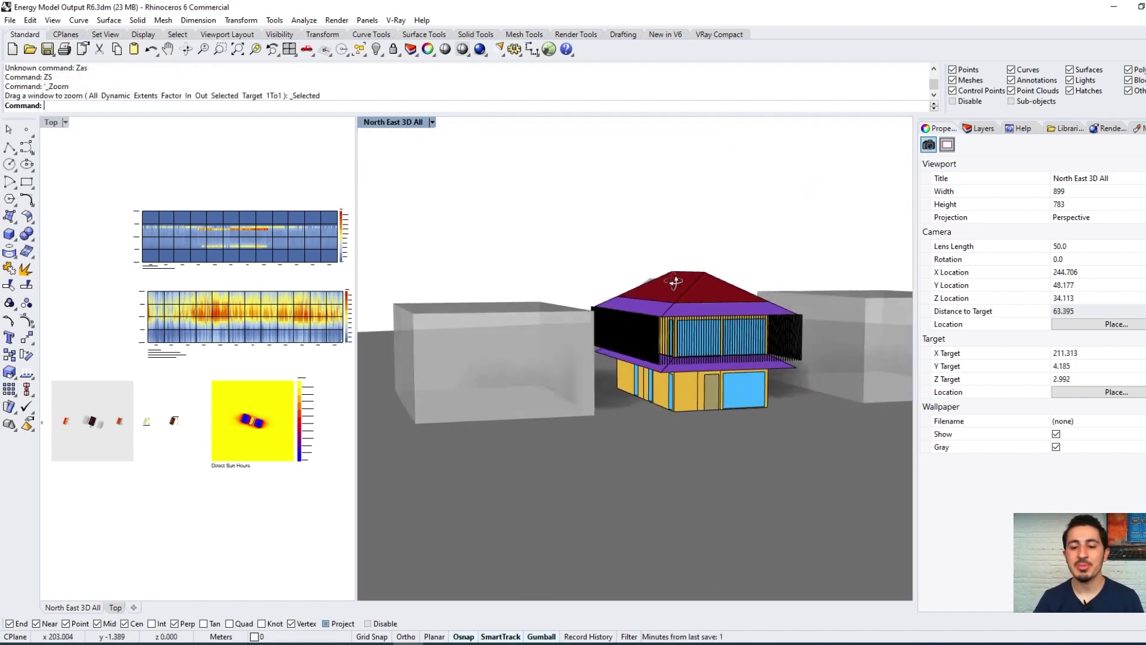
Orbit and zoom around the house and its Direct Sun Hours analysis.
{"action": "right_click_drag", "start_coordinate": [671, 281], "coordinate": [712, 354]}
{"action": "scroll", "coordinate": [654, 315], "scroll_direction": "down", "scroll_amount": 5}
{"action": "scroll", "coordinate": [613, 345], "scroll_direction": "up", "scroll_amount": 5}
{"action": "scroll", "coordinate": [597, 378], "scroll_direction": "down", "scroll_amount": 4}
{"action": "scroll", "coordinate": [507, 367], "scroll_direction": "down", "scroll_amount": 3}
{"action": "scroll", "coordinate": [711, 354], "scroll_direction": "up", "scroll_amount": 5}
Add the house mesh to the selection and pull back to show the site, charts and sun-path dome.
{"action": "left_click", "coordinate": [550, 355]}
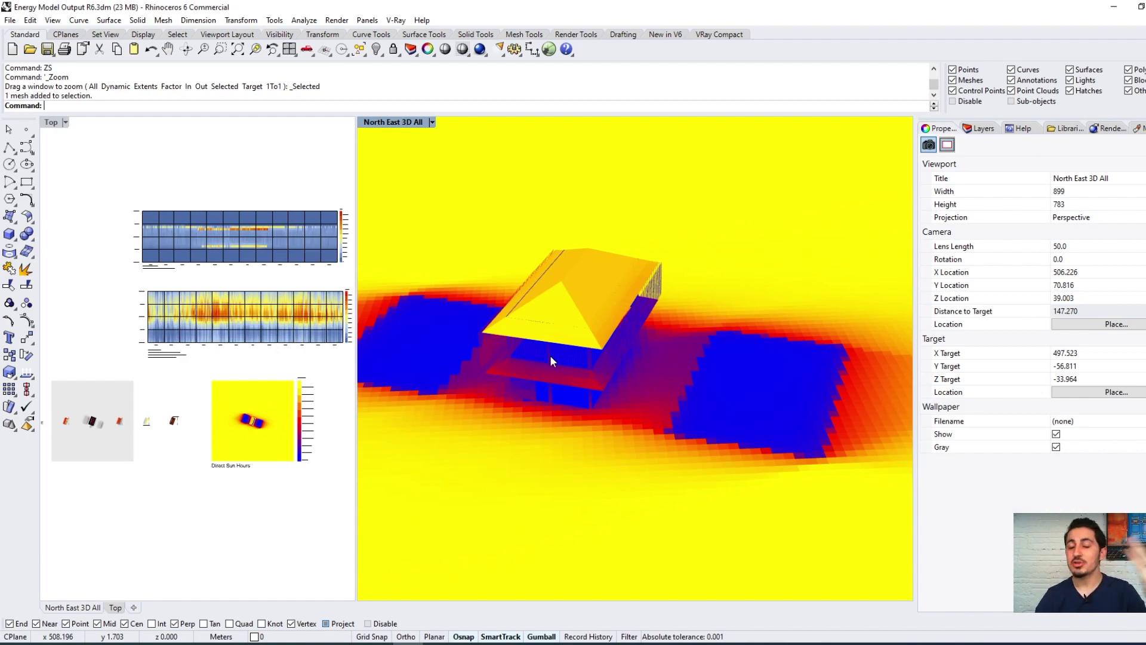
{"action": "scroll", "coordinate": [549, 356], "scroll_direction": "down", "scroll_amount": 5}
{"action": "right_click_drag", "start_coordinate": [550, 356], "coordinate": [636, 416]}
{"action": "scroll", "coordinate": [785, 375], "scroll_direction": "up", "scroll_amount": 8}
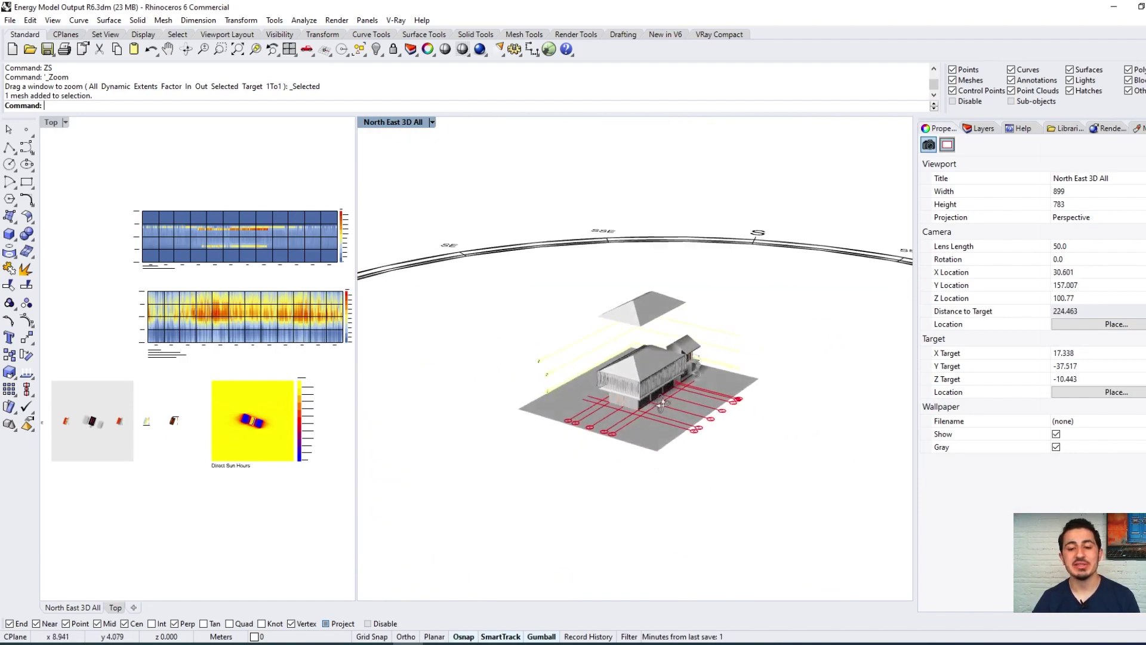
{"action": "scroll", "coordinate": [696, 402], "scroll_direction": "down", "scroll_amount": 8}
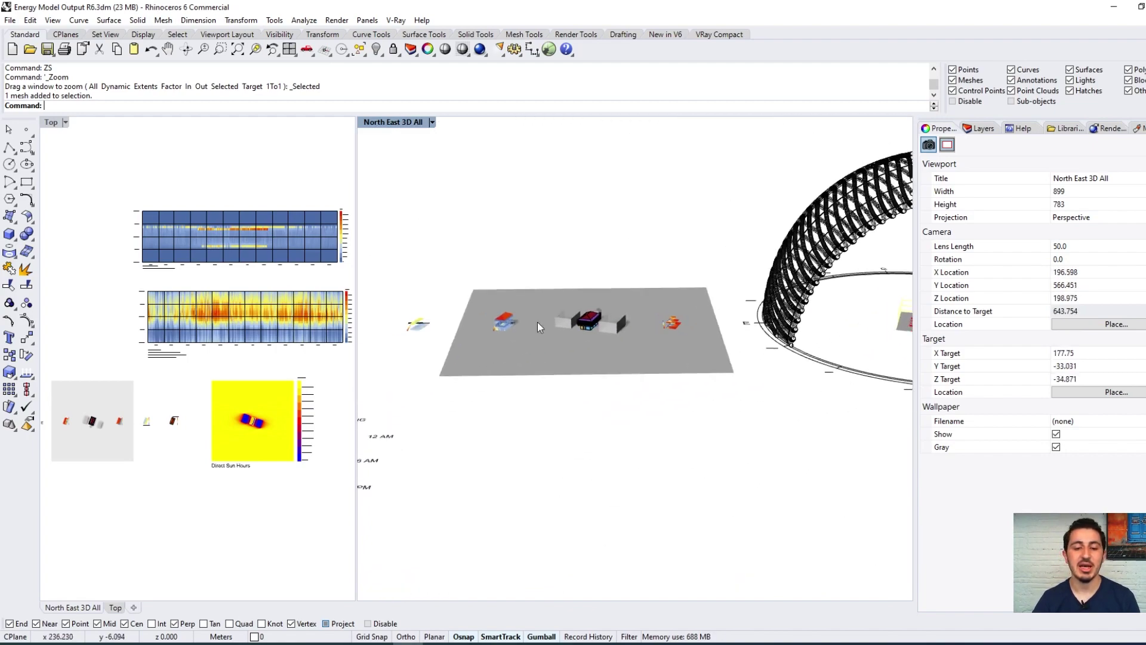